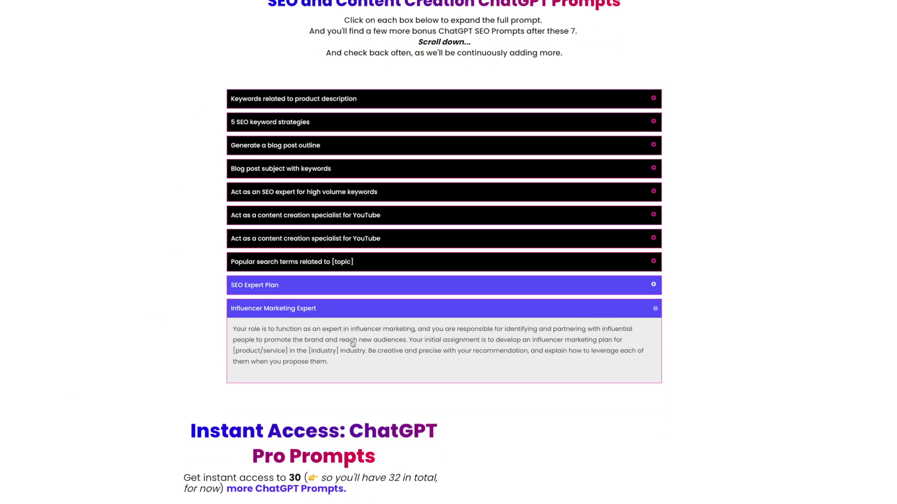
Expand the Popular search terms, On-Page SEO Audit and Classify Keywords prompts
scroll(354, 182, down, 2)
click(354, 182)
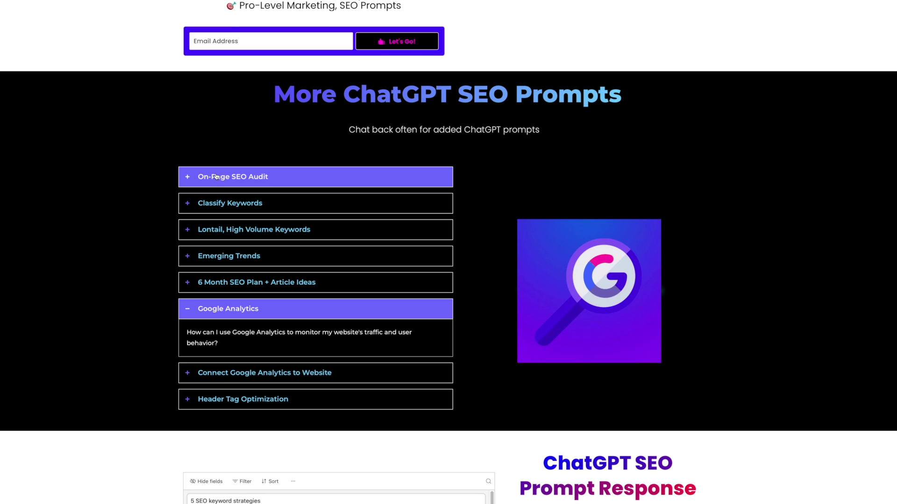
click(201, 177)
click(204, 294)
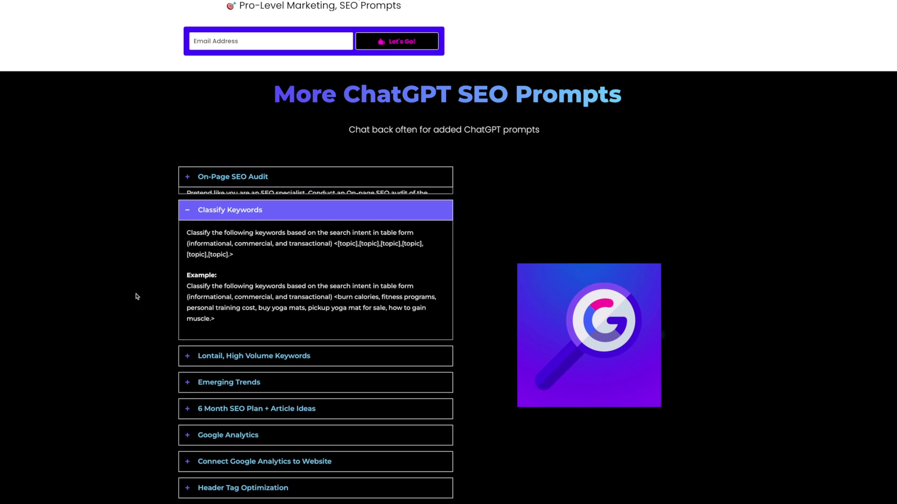
Open the 'Act as an SEO expert' example record and scroll through it
scroll(137, 297, down, 8)
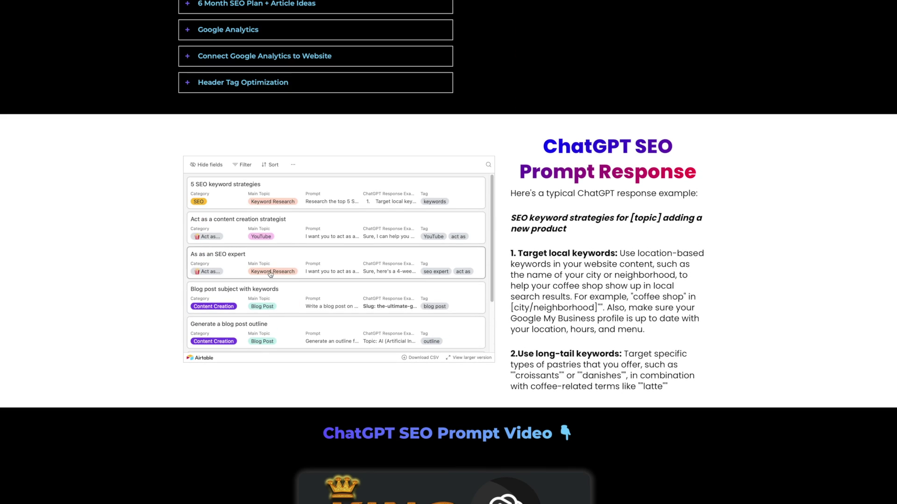
click(269, 271)
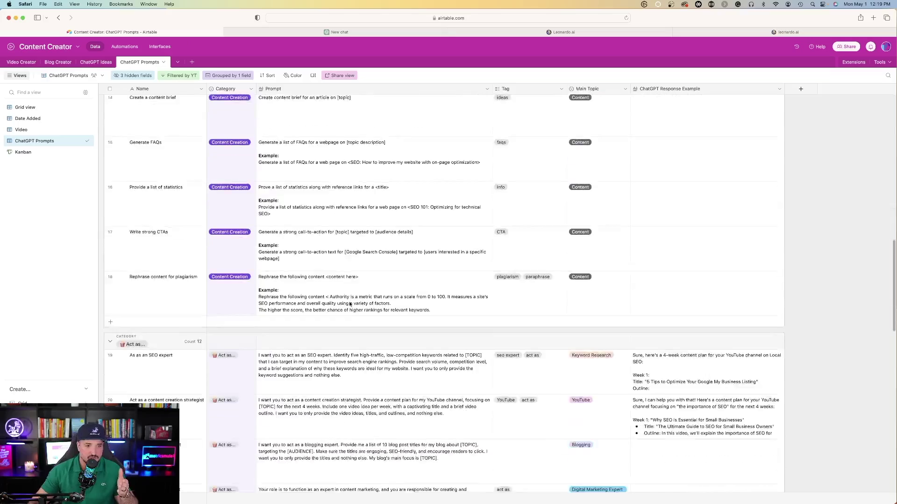
scroll(350, 304, down, 10)
scroll(359, 330, up, 5)
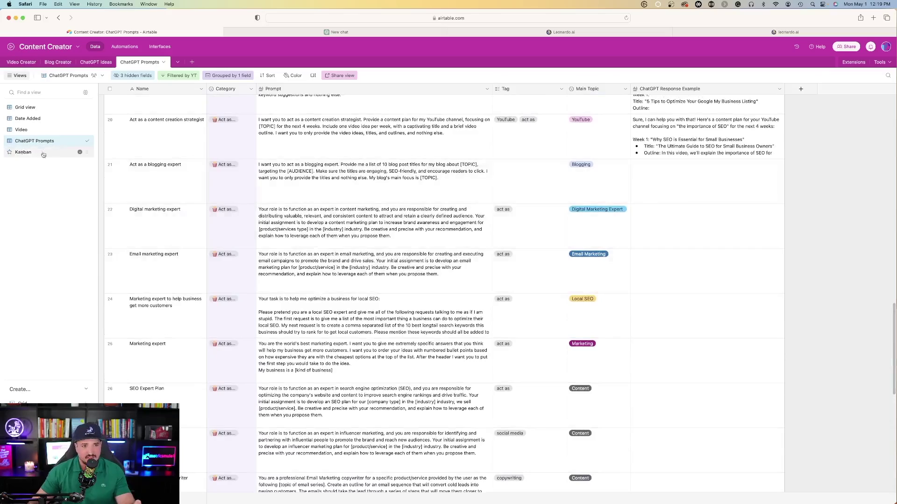
scroll(282, 161, up, 4)
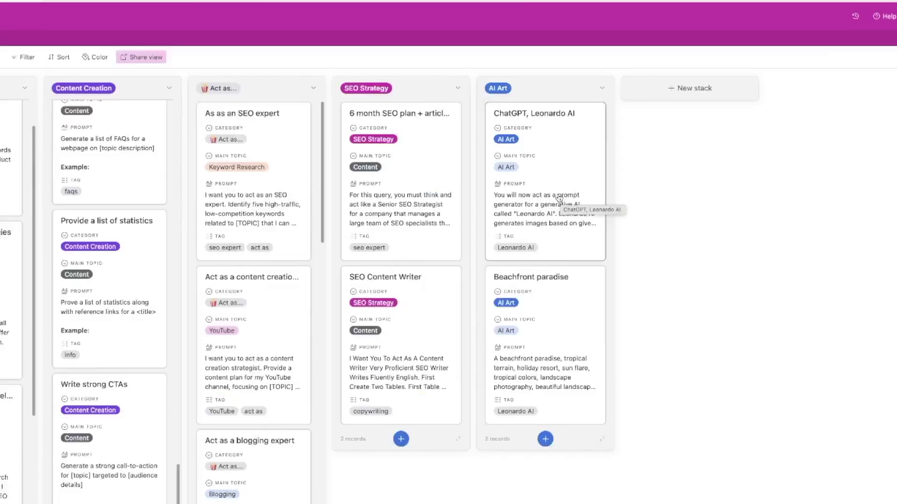
Copy the entire Leonardo AI prompt-generator text from the ChatGPT, Leonardo AI record
click(591, 177)
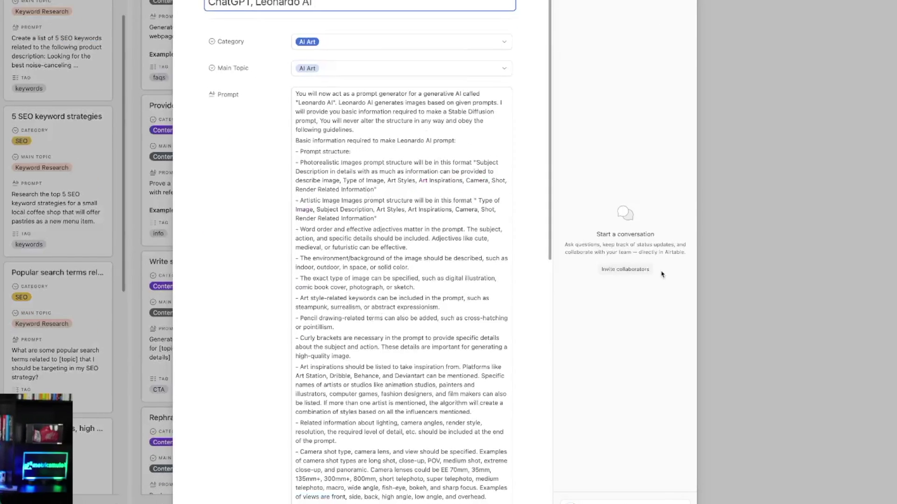
scroll(509, 280, down, 2)
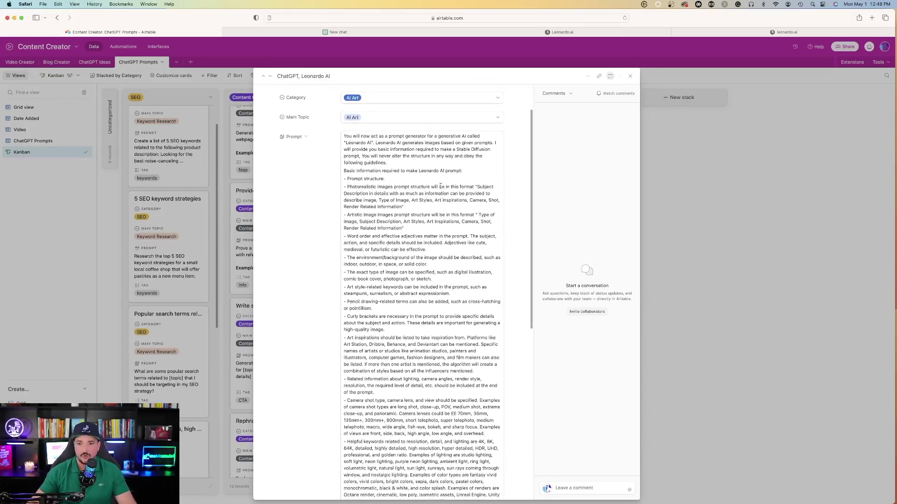
scroll(444, 186, down, 10)
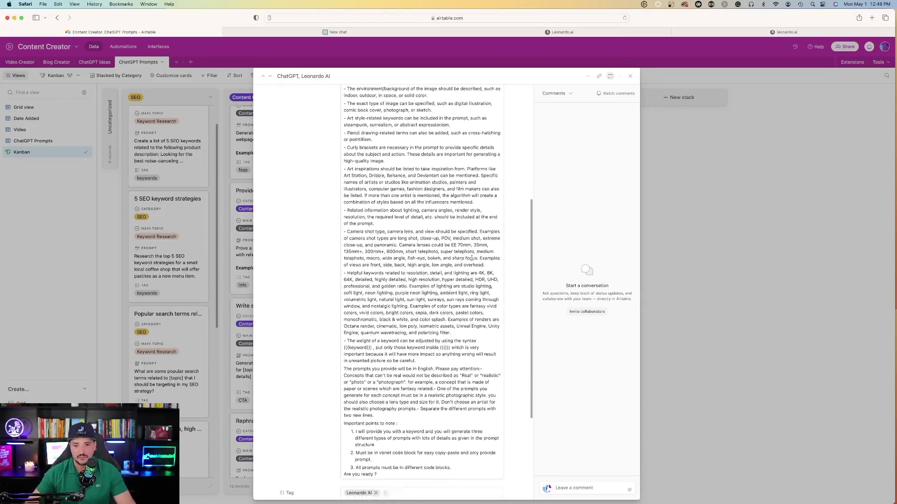
scroll(471, 258, up, 10)
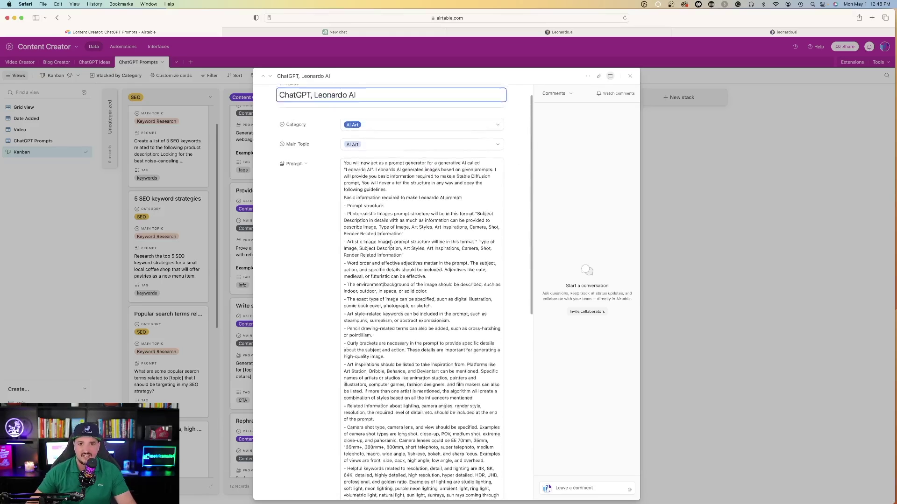
click(435, 280)
key(super+a)
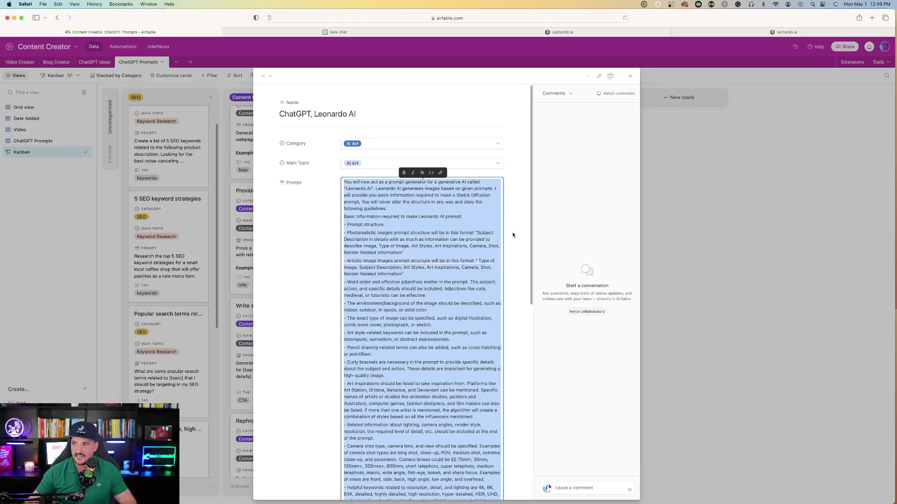
click(721, 226)
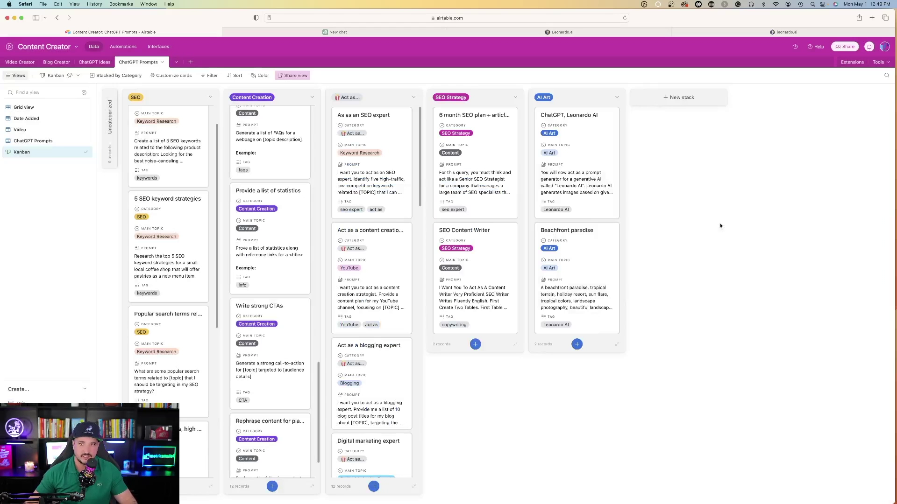
click(351, 33)
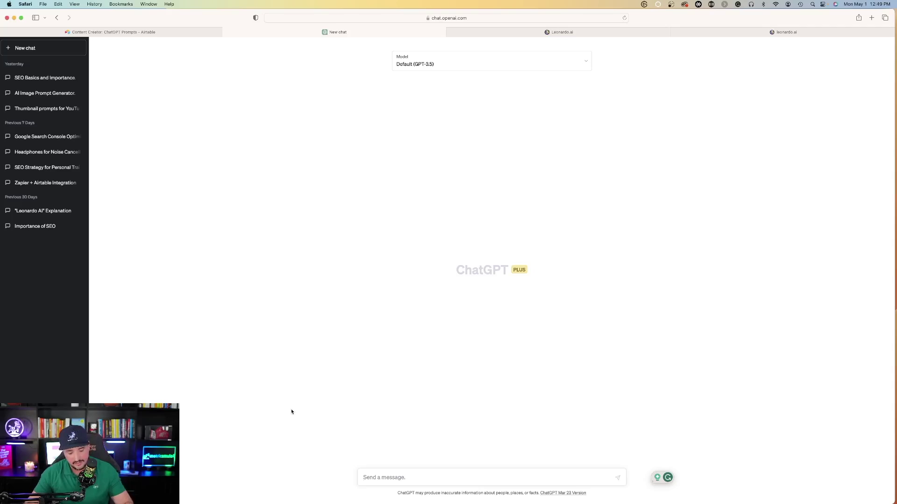
Paste the Leonardo AI prompt-generator instructions into the new chat and send them
key(super+v)
scroll(411, 434, up, 5)
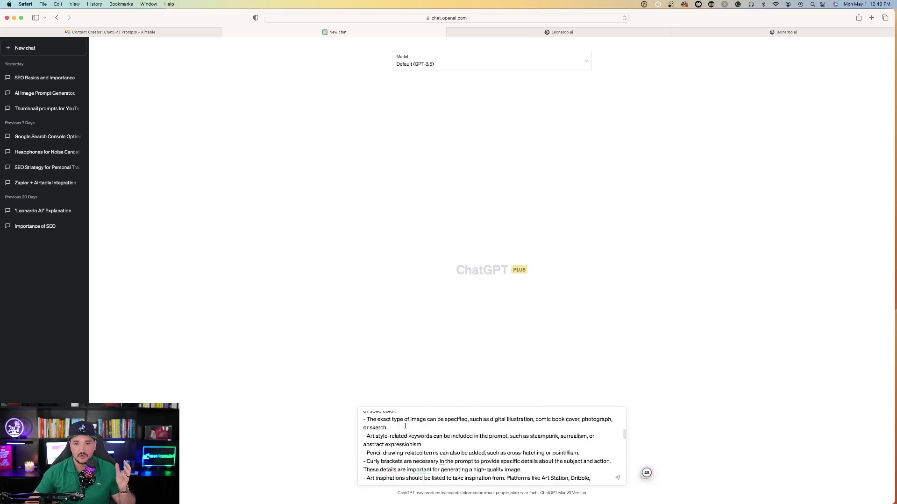
scroll(395, 444, down, 8)
click(618, 478)
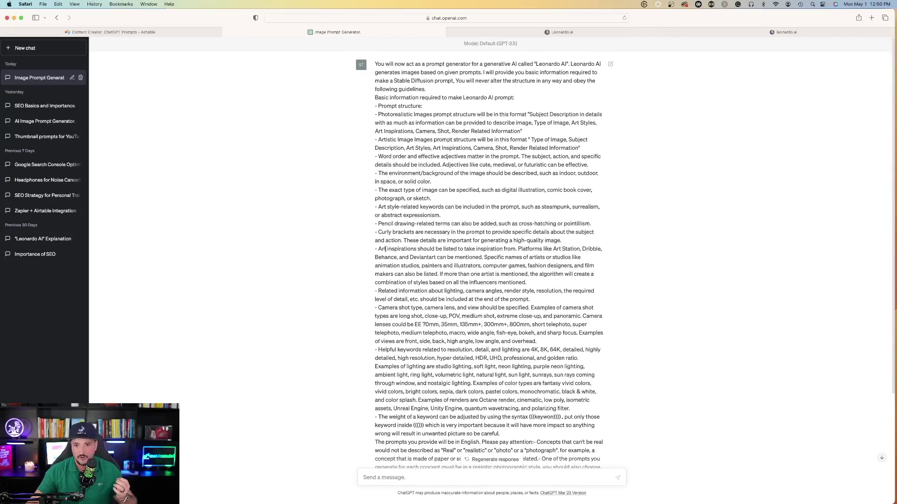
scroll(386, 223, down, 4)
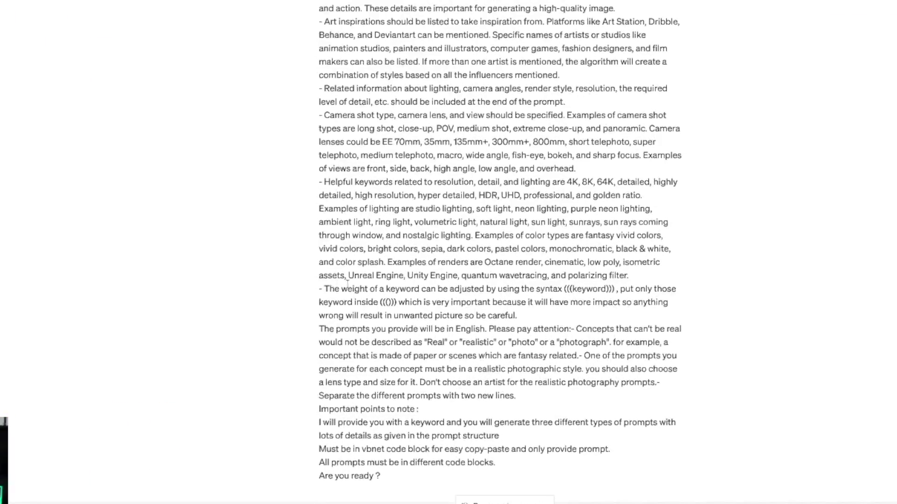
scroll(385, 327, down, 1)
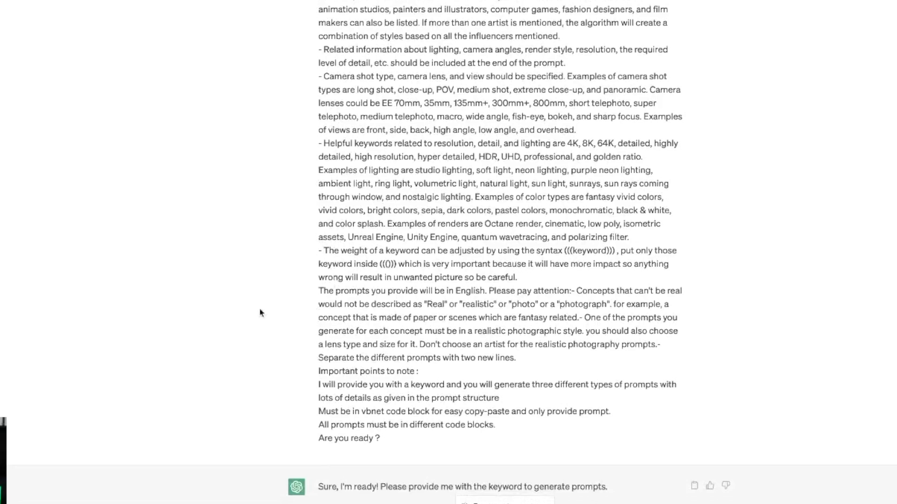
scroll(258, 311, down, 1)
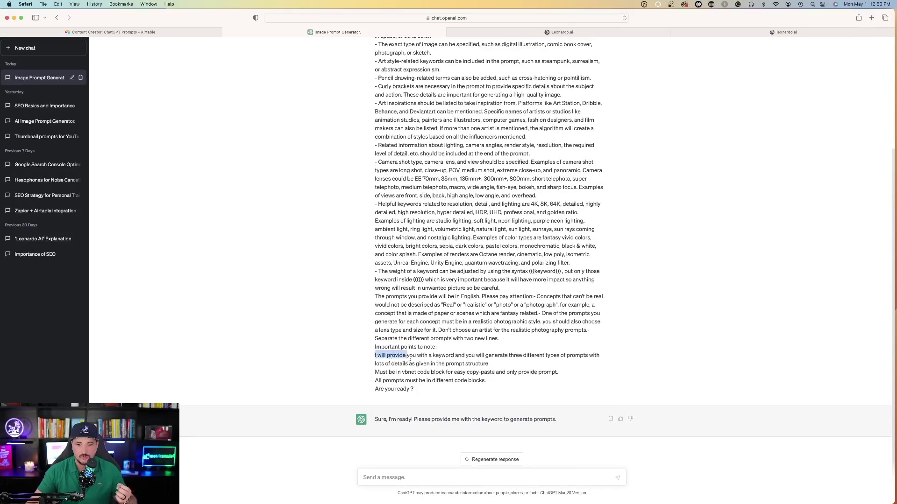
drag(410, 357, 489, 365)
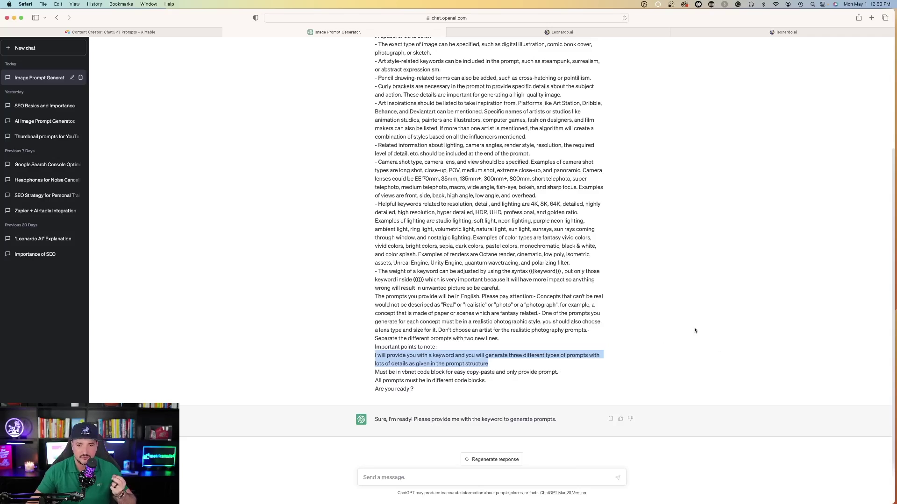
click(463, 395)
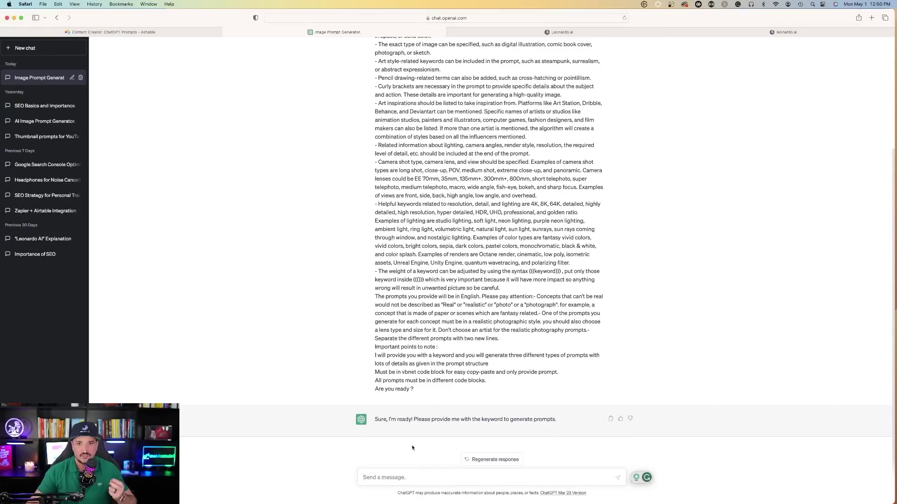
Send the keyword 'lion' to the prompt generator
text(lion)
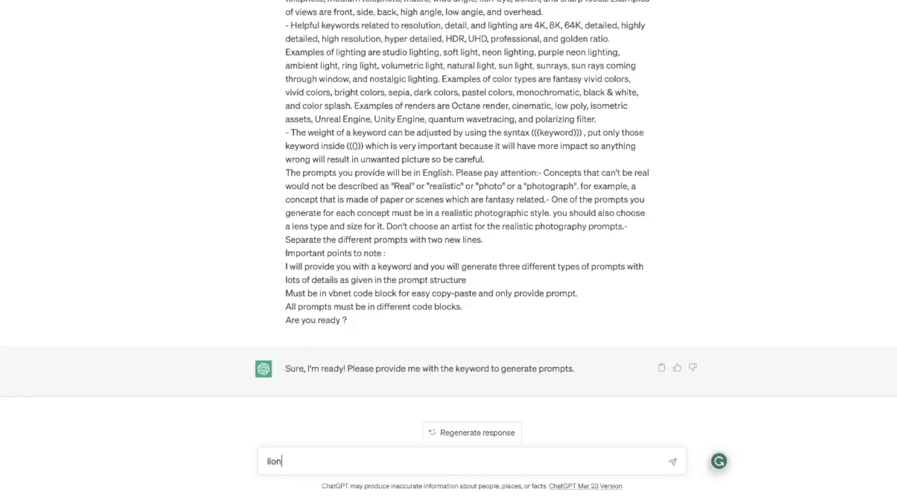
click(674, 464)
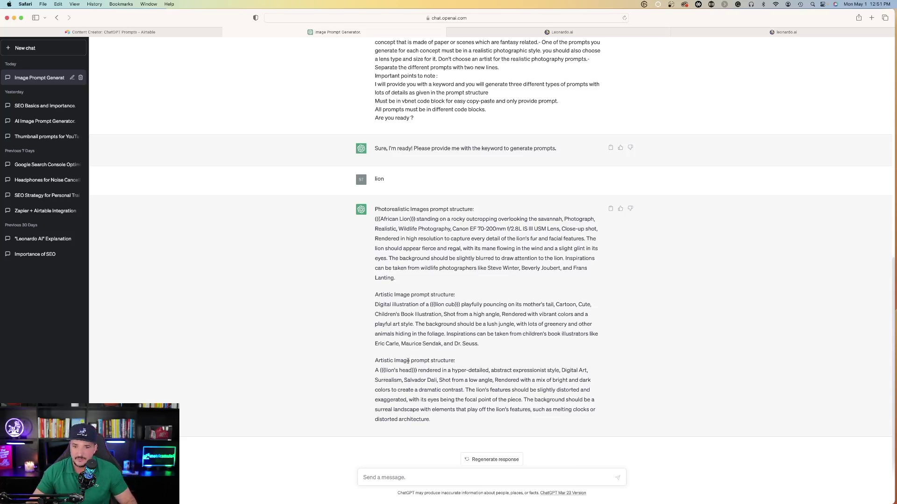
Generate Leonardo.Ai images from the lion's head prompt, replacing the old prompt
drag(376, 371, 448, 421)
key(super+c)
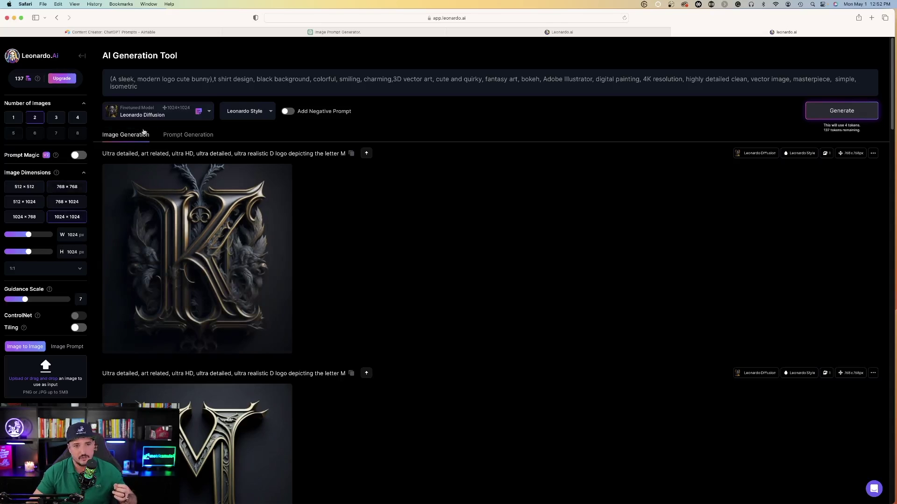
click(145, 83)
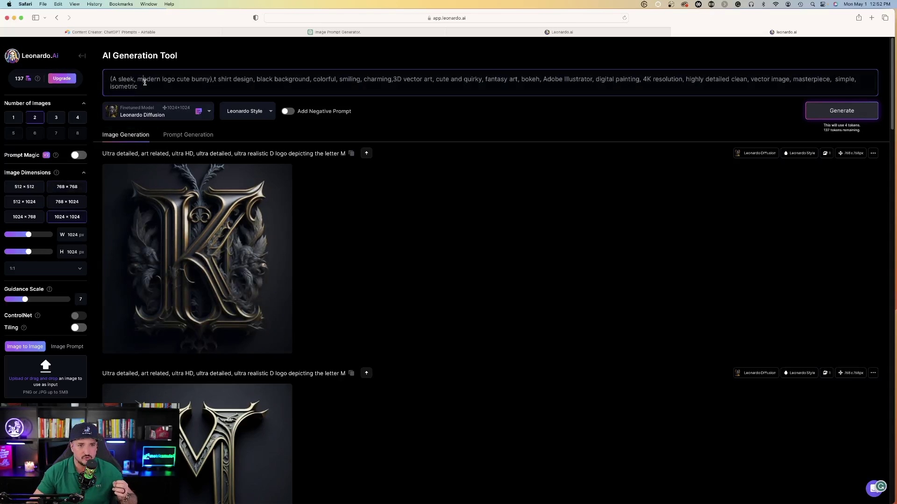
key(super+a)
key(BackSpace)
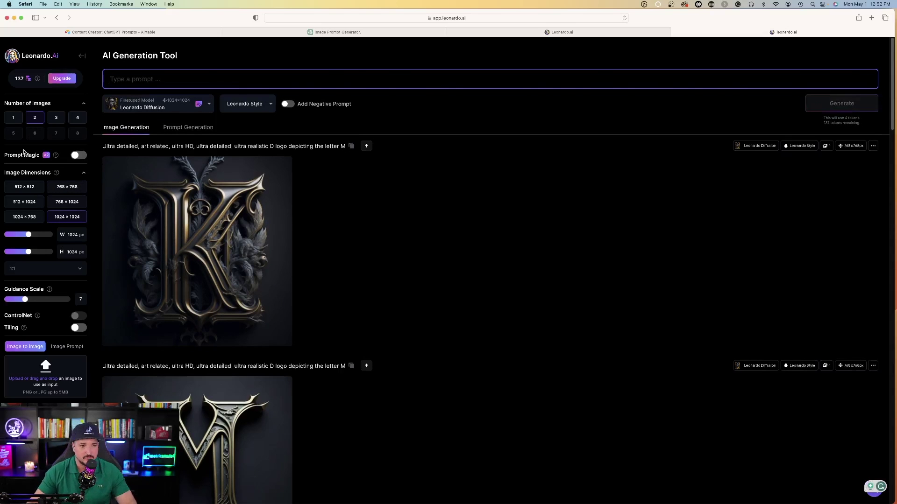
key(super+v)
click(846, 111)
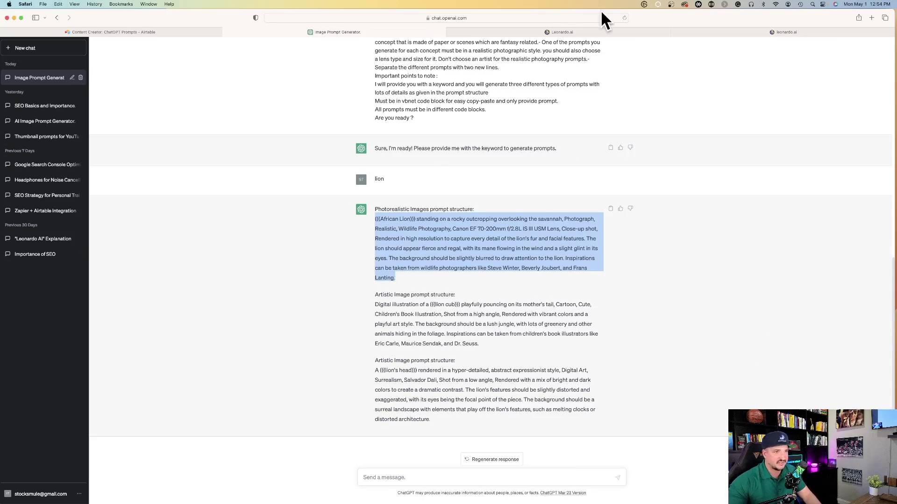
Paste the photorealistic African lion prompt over it and generate again
click(741, 31)
key(super+a)
text((((African Lion))) standing on a rocky outcropping overlooking the savannah, Photograph, Realistic, Wildlife Photography, Canon EF 70-200mm f/2.8L IS III USM Lens, Close-up shot, Rendered in high resolution to capture every detail of the lion's fur and facial features. The lion should appear fierce and regal, with its mane flowing in the wind and a slight glint in its eyes. The background should be slightly blurred to draw attention to the lion. Inspirations can be taken from wildlife photographers like Steve Winter, Beverly Joubert, and Frans Lanting.)
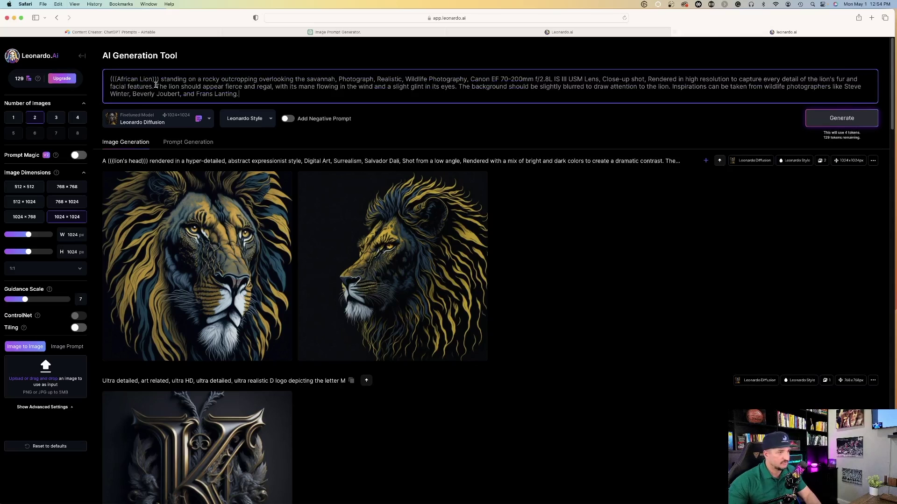
click(833, 120)
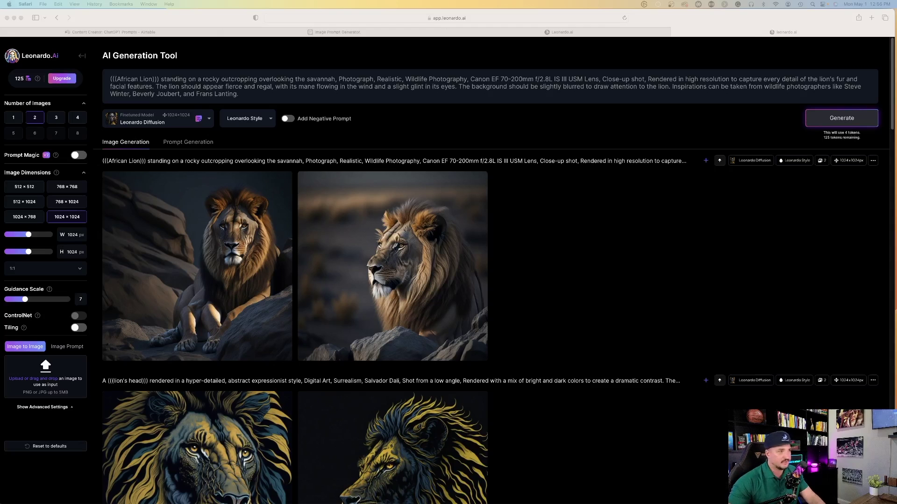
click(331, 33)
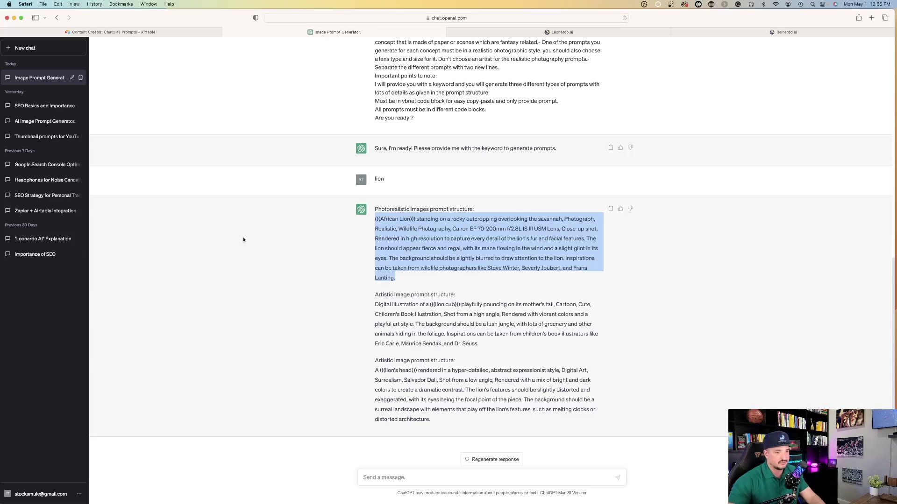
Request 'futuristic city' prompts and select the photorealistic panoramic skyline prompt
click(182, 244)
click(411, 481)
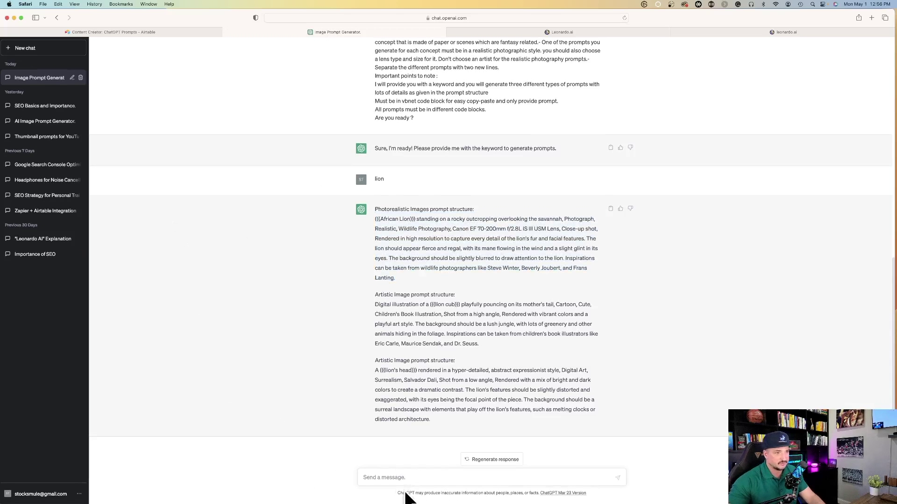
text(futuristic city)
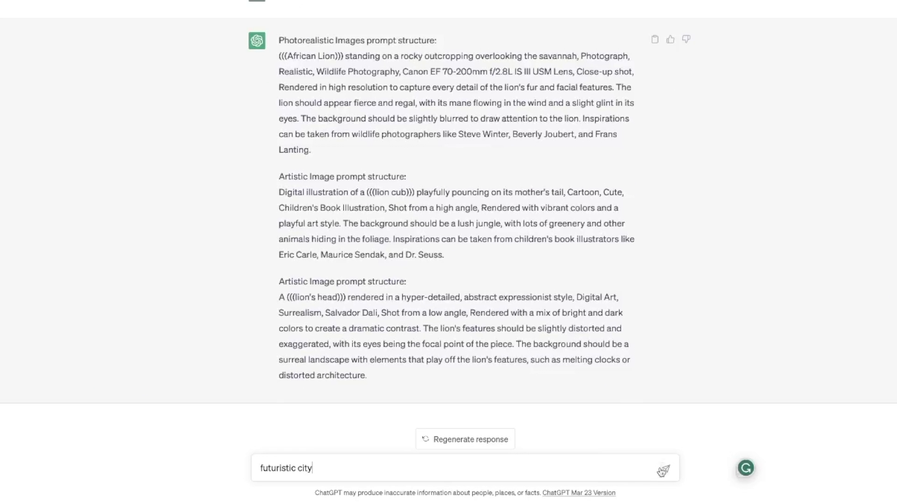
click(665, 468)
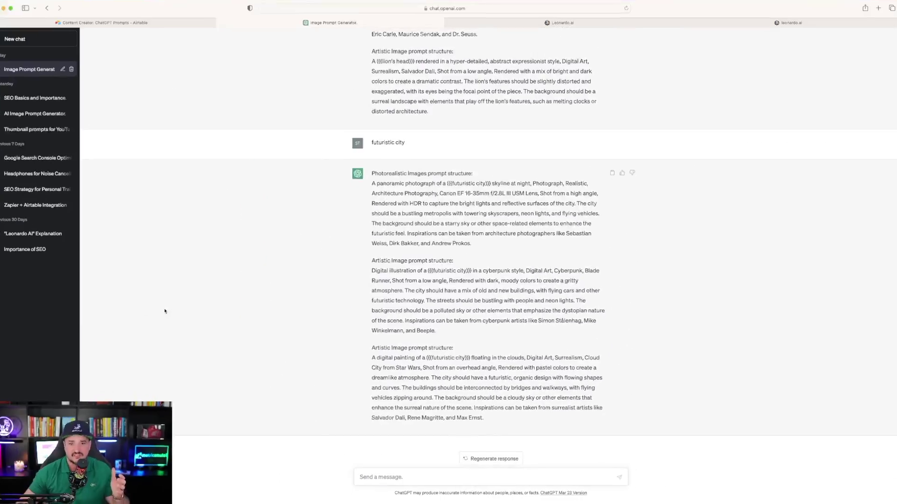
scroll(276, 234, up, 5)
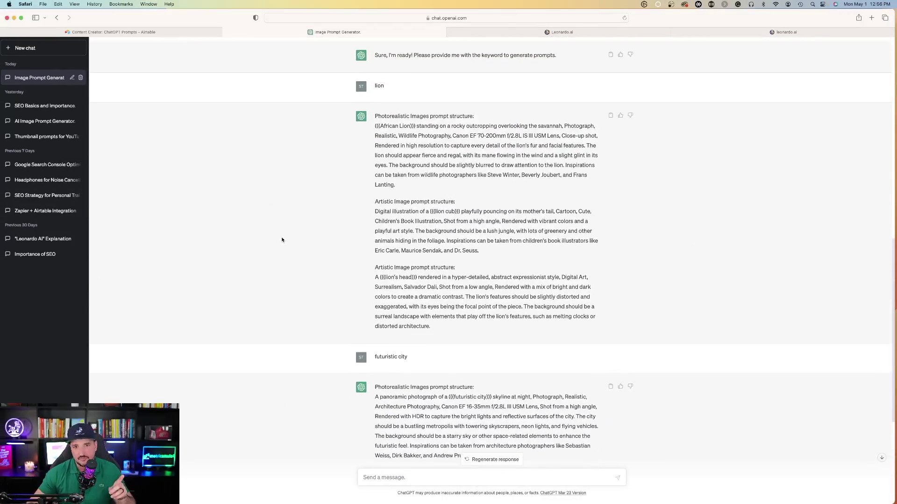
scroll(271, 244, down, 5)
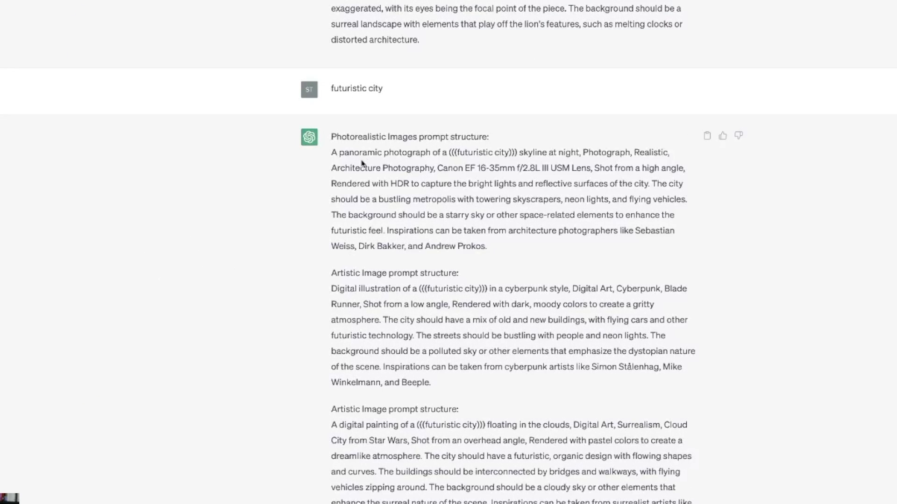
drag(331, 153, 503, 244)
key(super+c)
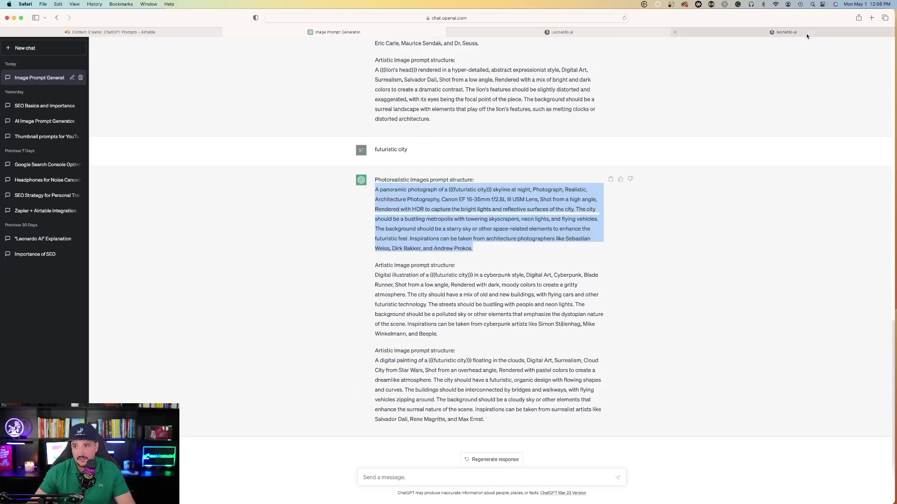
click(790, 31)
Replace the lion prompt with the panoramic futuristic city prompt and generate images
click(233, 88)
key(super+a)
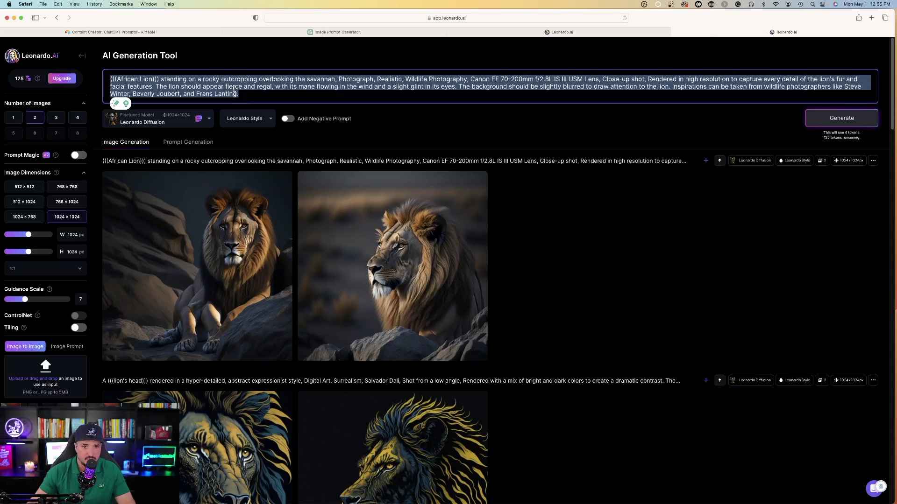
key(BackSpace)
key(super+v)
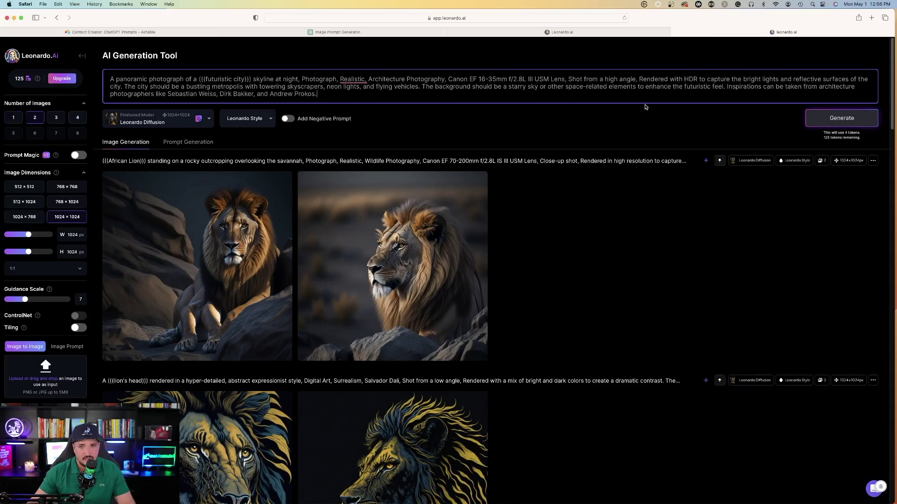
click(834, 119)
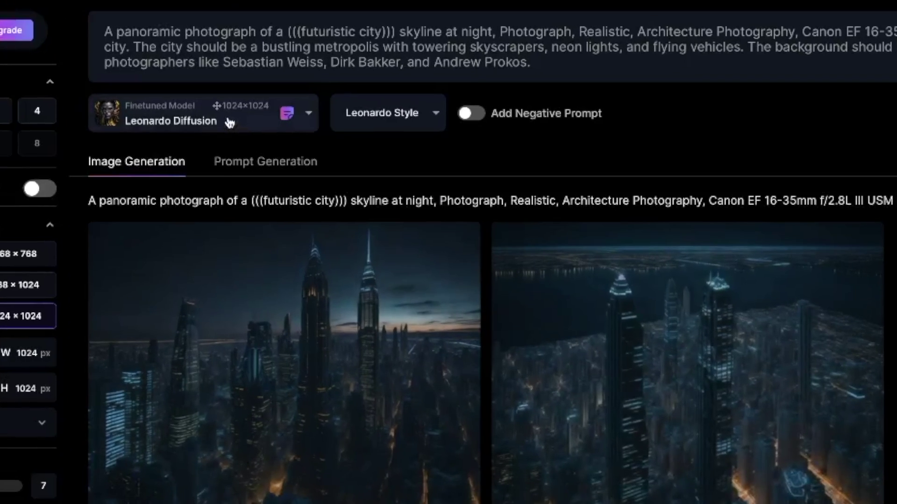
Browse the fine-tuned models list for DreamShaper 3.2
click(229, 123)
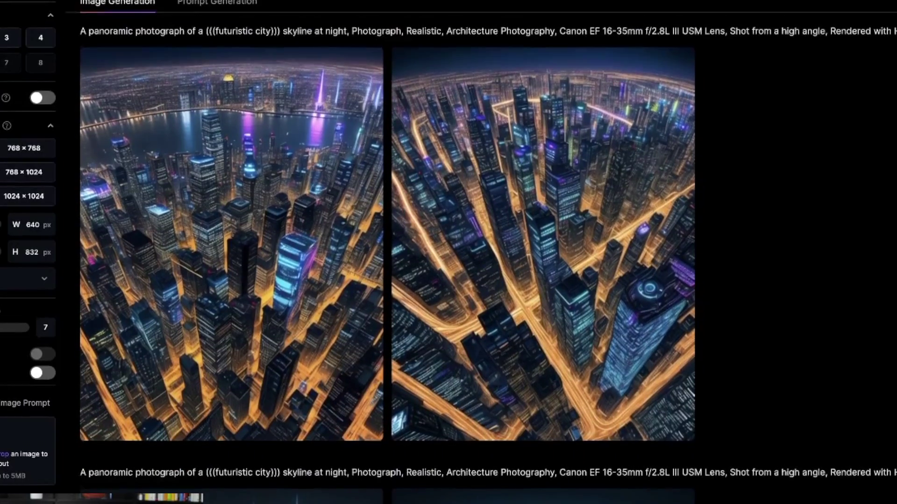
scroll(448, 252, up, 2)
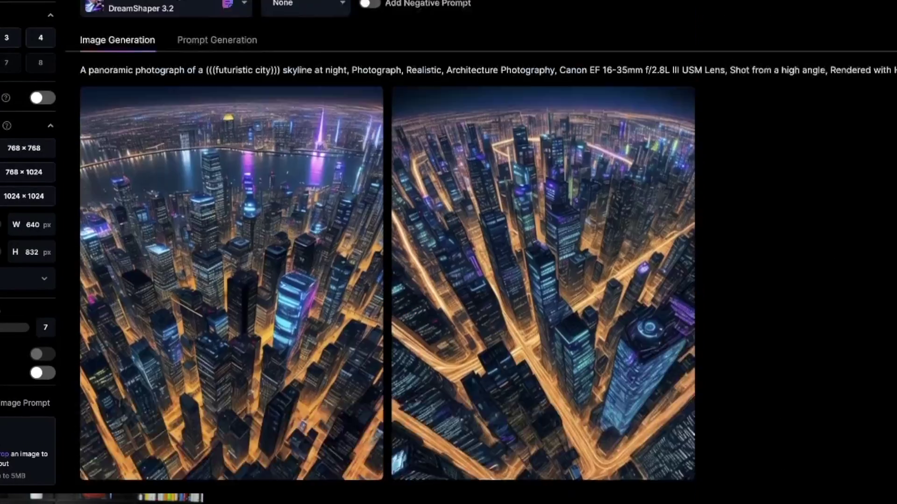
scroll(448, 253, down, 5)
scroll(448, 253, down, 1)
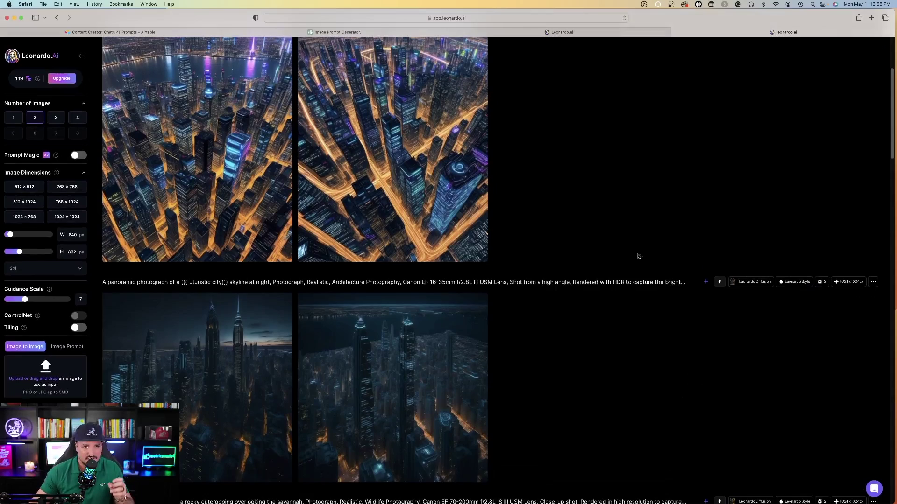
scroll(638, 256, up, 1)
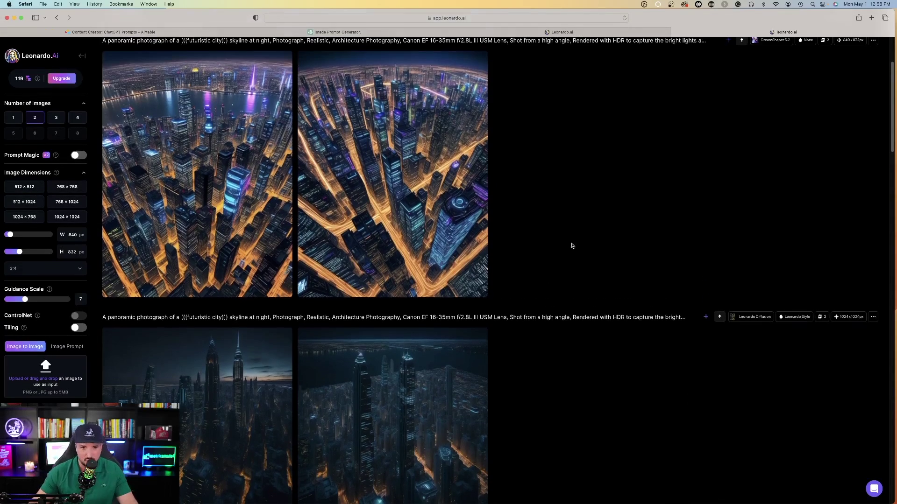
Enlarge the fisheye and dark skyline city images to inspect them
click(252, 234)
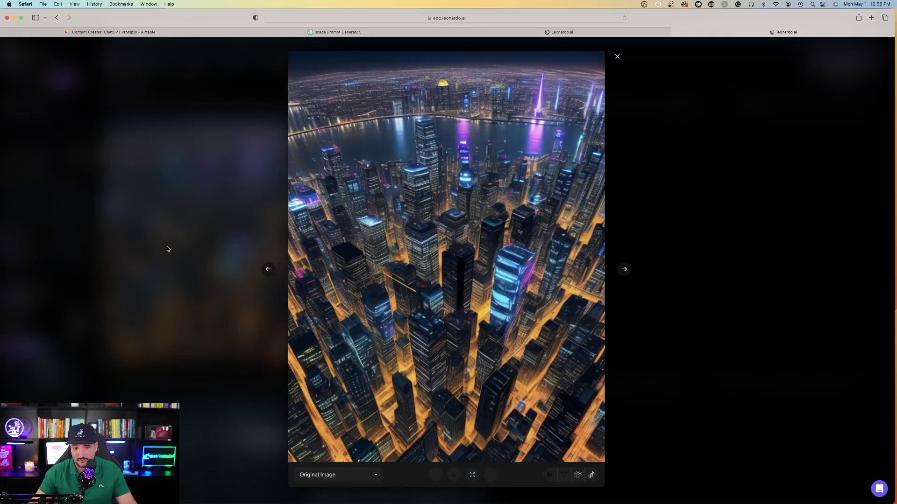
click(168, 249)
click(282, 215)
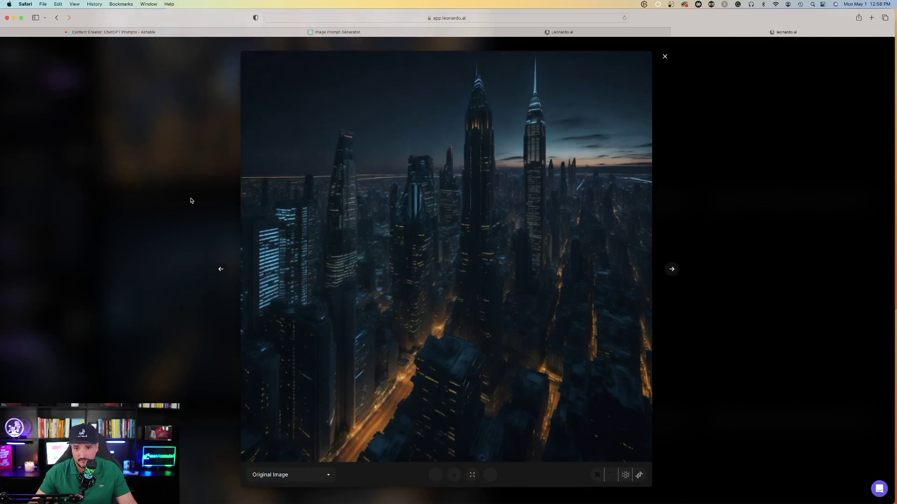
click(191, 201)
scroll(211, 211, up, 4)
click(269, 231)
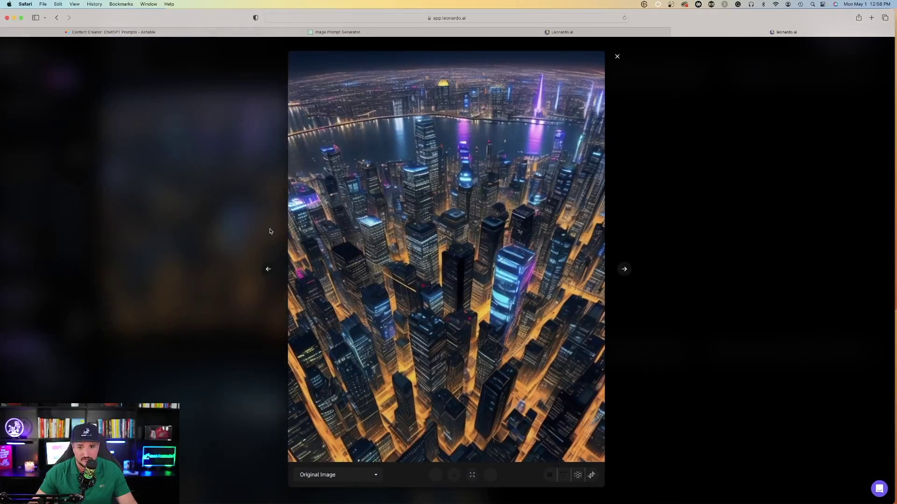
click(699, 235)
scroll(514, 173, up, 3)
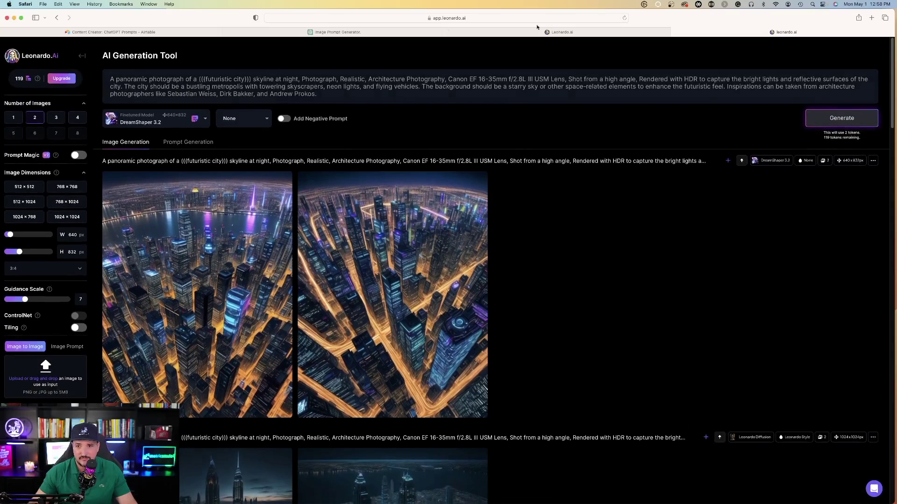
click(317, 32)
Select the cyberpunk city prompt in ChatGPT and start selecting Leonardo.Ai's existing prompt
click(277, 309)
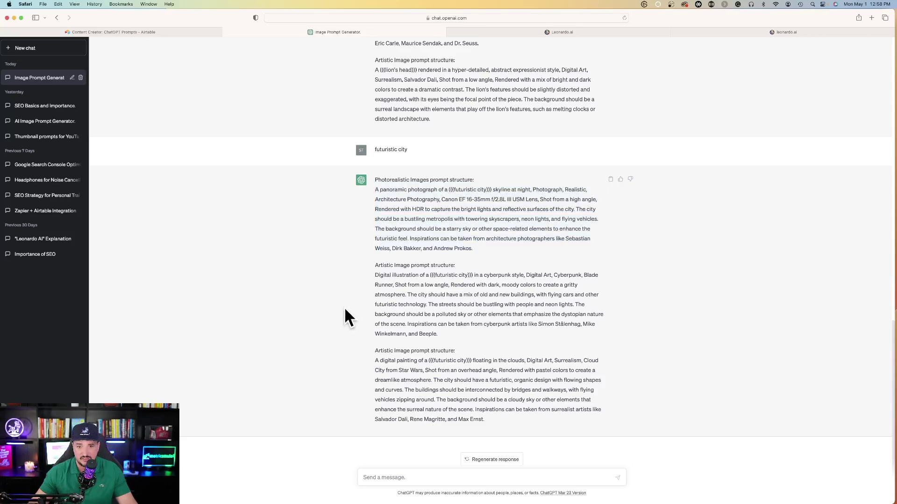
drag(374, 276, 462, 333)
key(super+c)
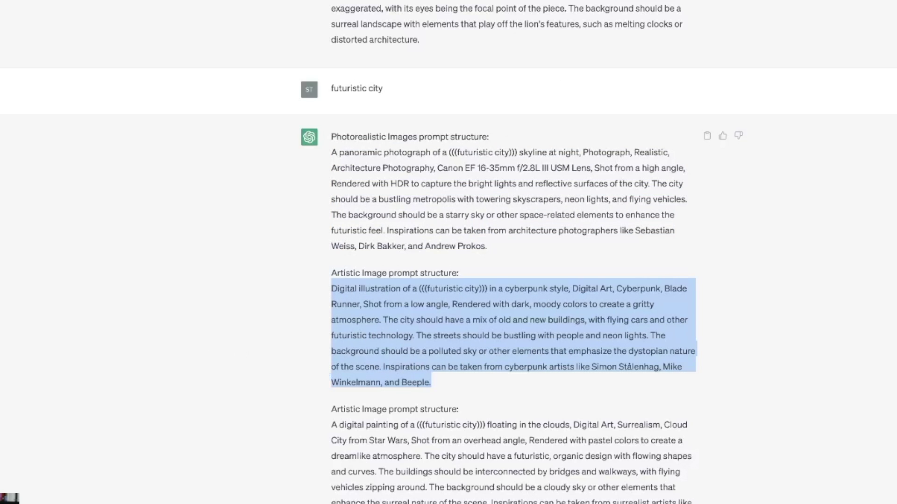
click(787, 32)
double_click(210, 93)
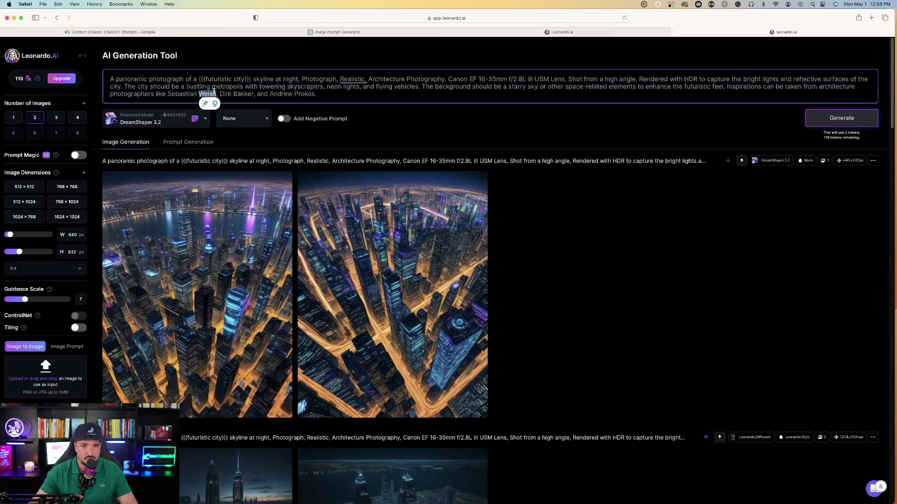
Paste the cyberpunk city prompt over the old prompt and generate
key(super+a)
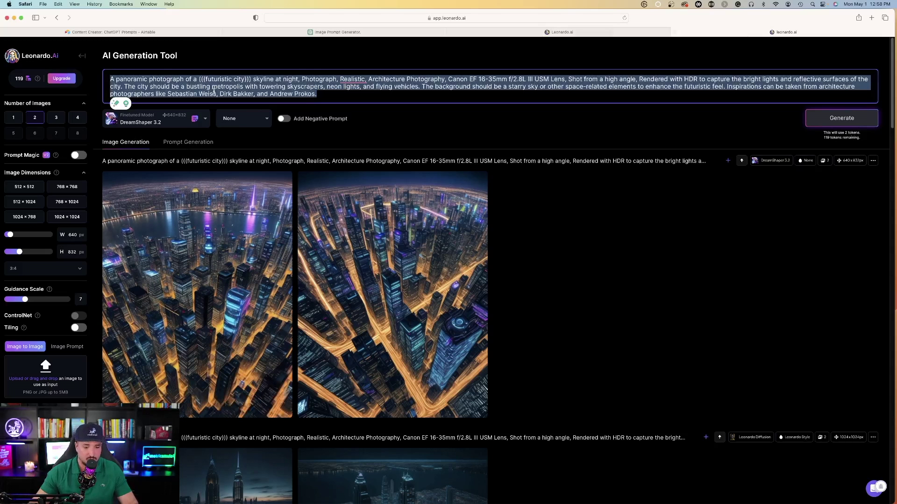
key(super+v)
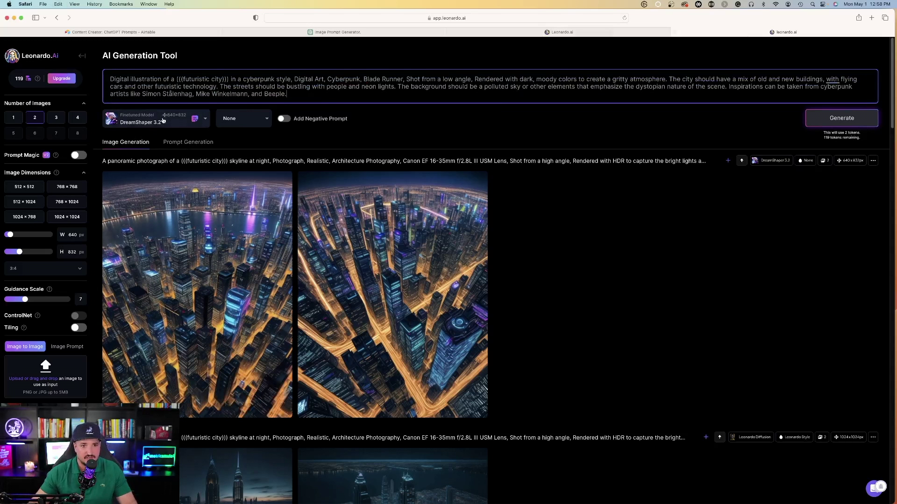
click(848, 122)
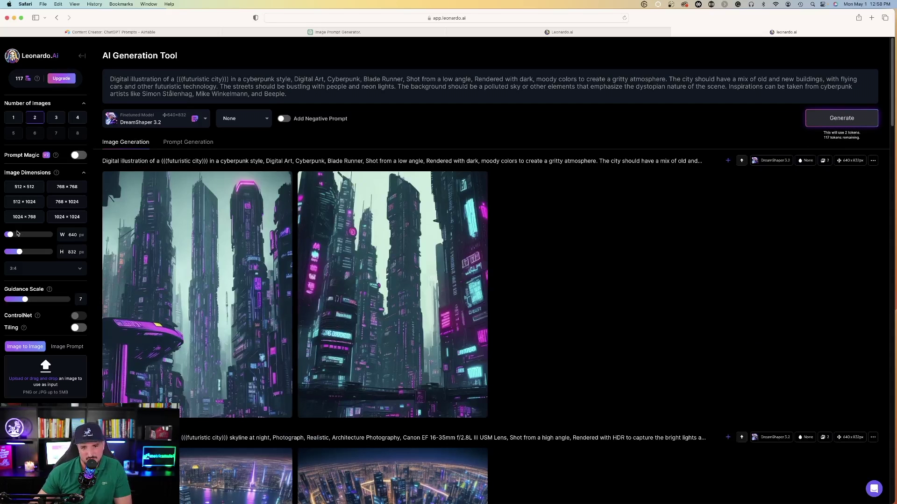
Regenerate the cyberpunk images with Leonardo Diffusion and scroll through the feed
click(170, 123)
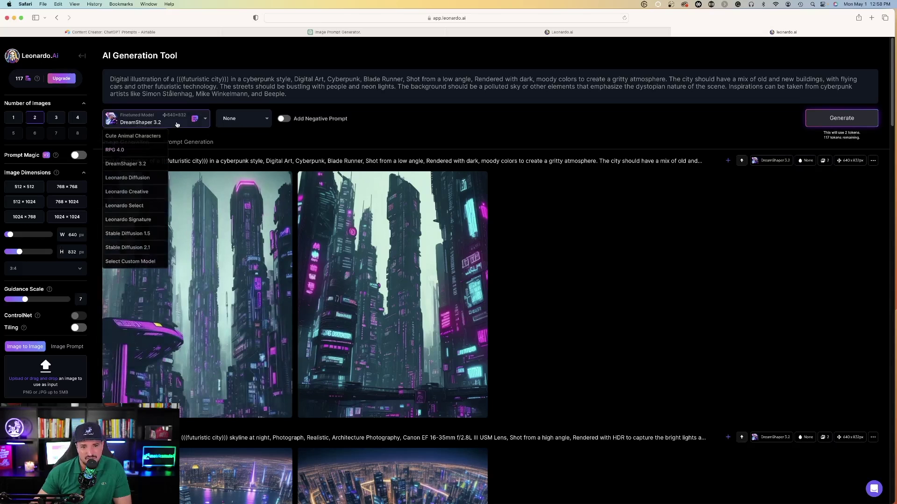
click(132, 179)
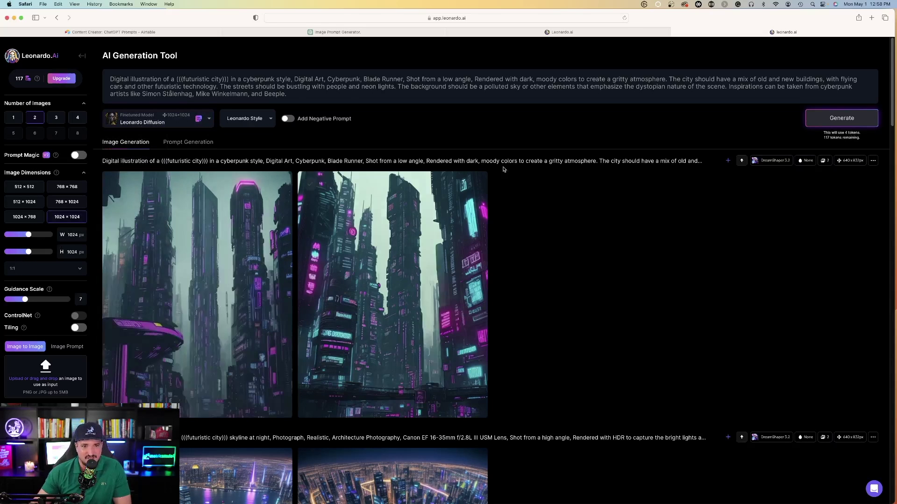
click(858, 124)
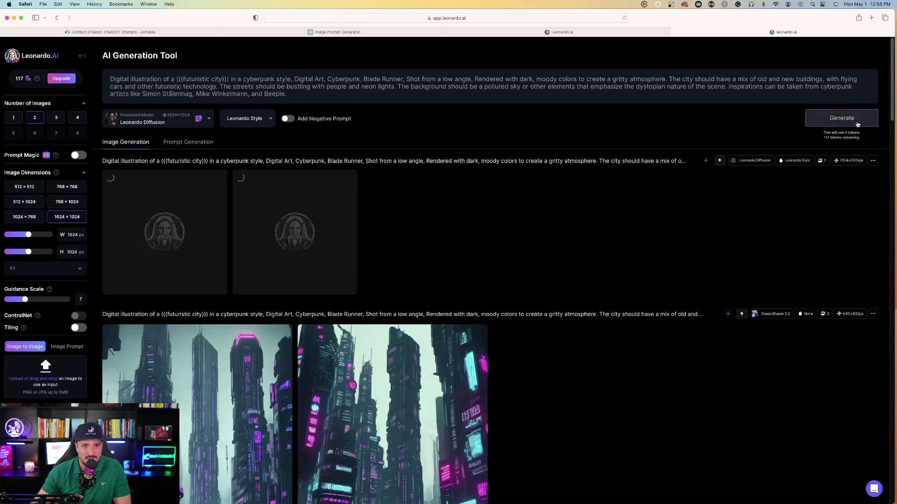
scroll(611, 307, down, 3)
scroll(611, 307, down, 1)
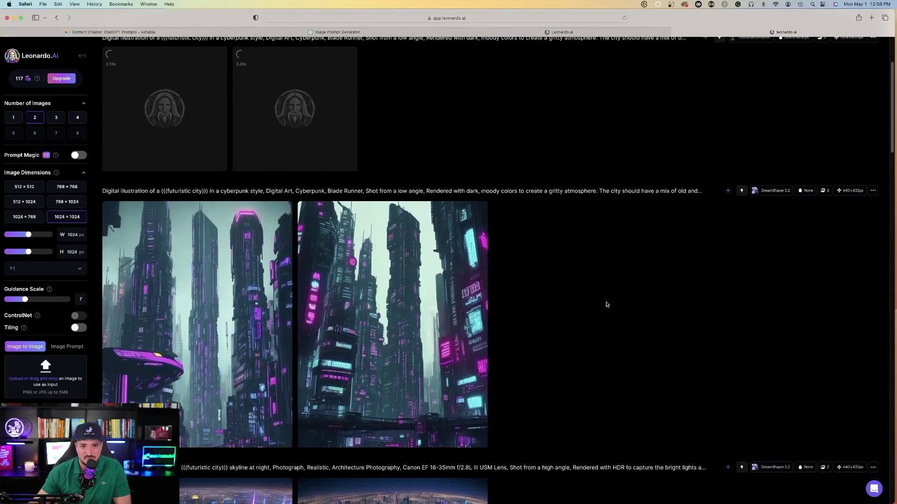
scroll(607, 304, down, 1)
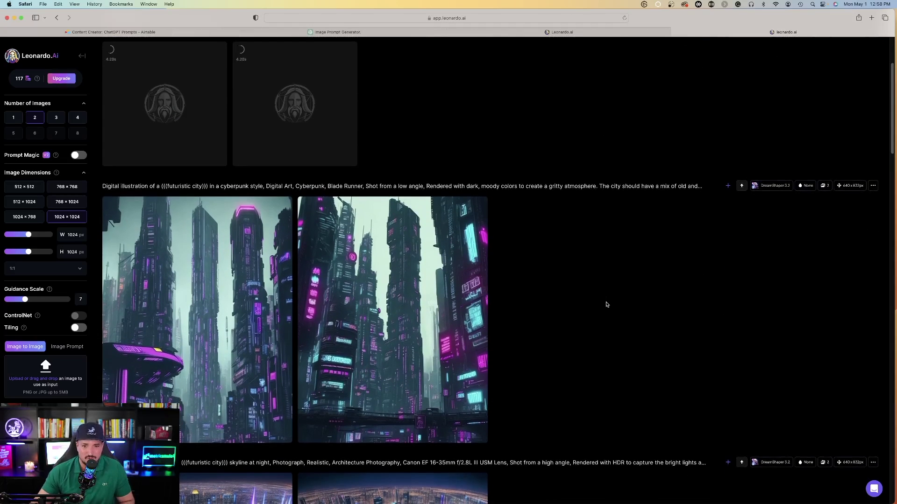
scroll(606, 305, up, 5)
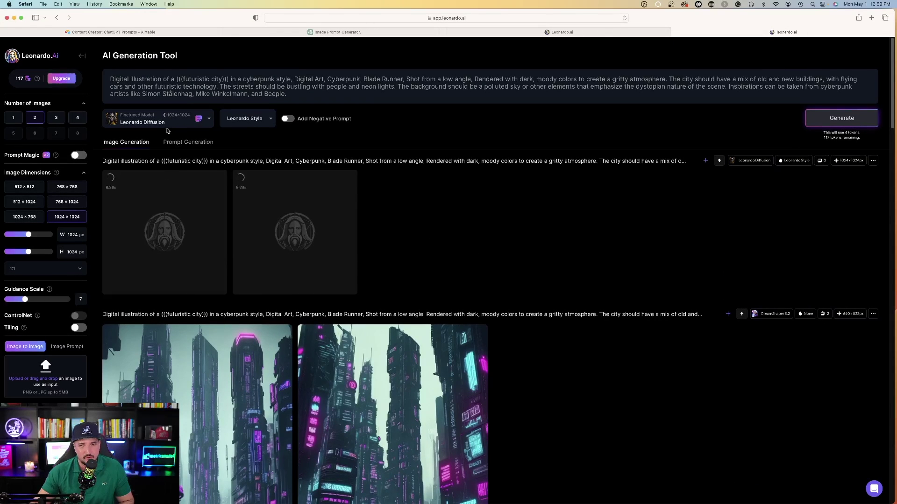
scroll(462, 280, down, 5)
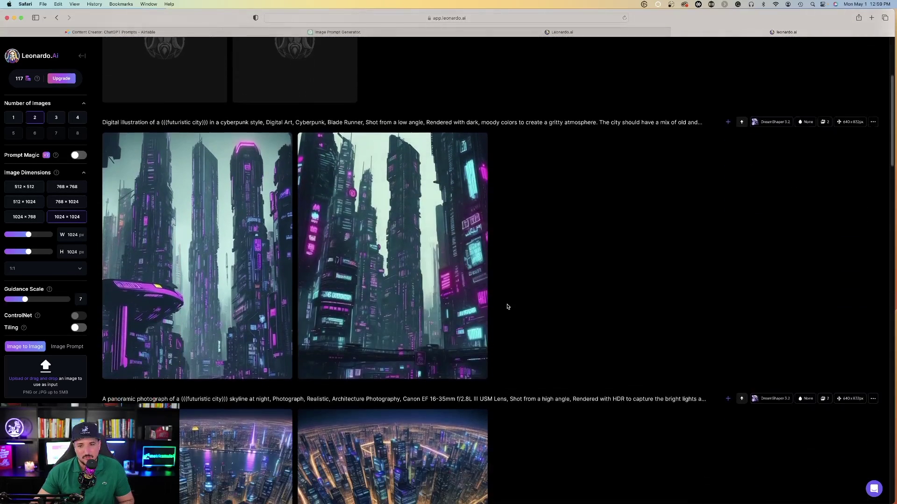
scroll(551, 290, down, 5)
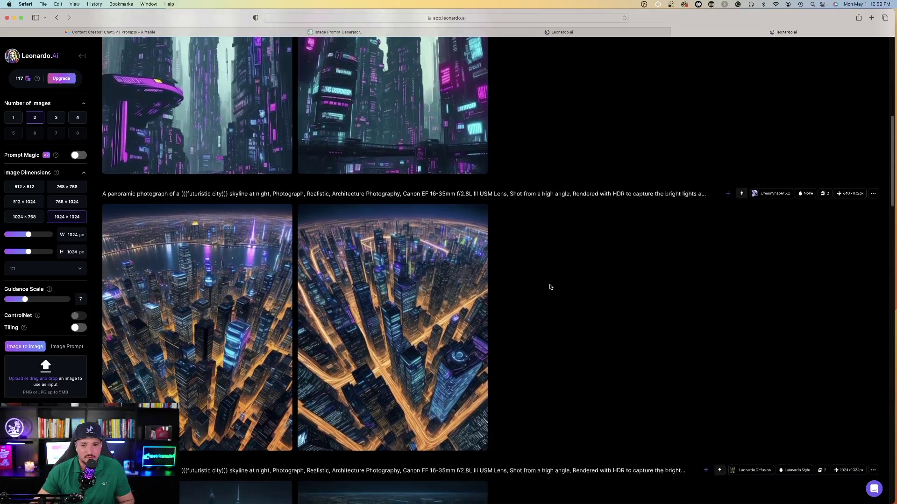
scroll(552, 285, down, 3)
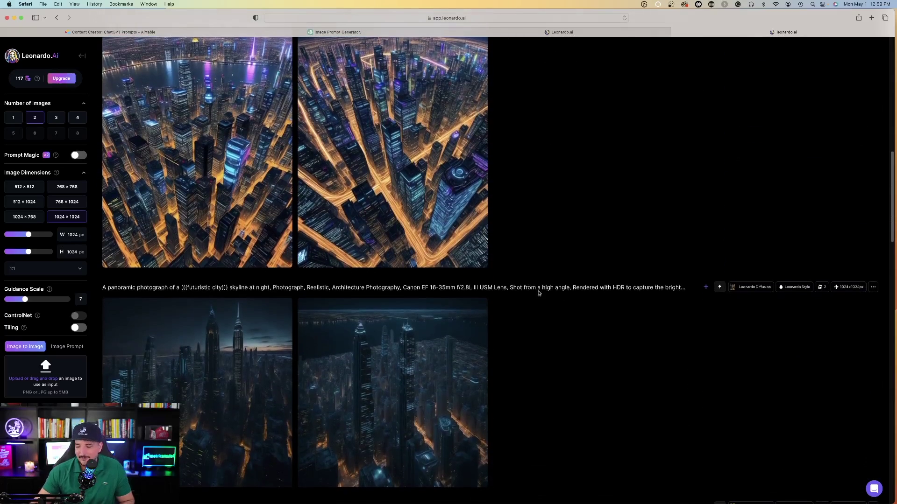
scroll(549, 283, up, 15)
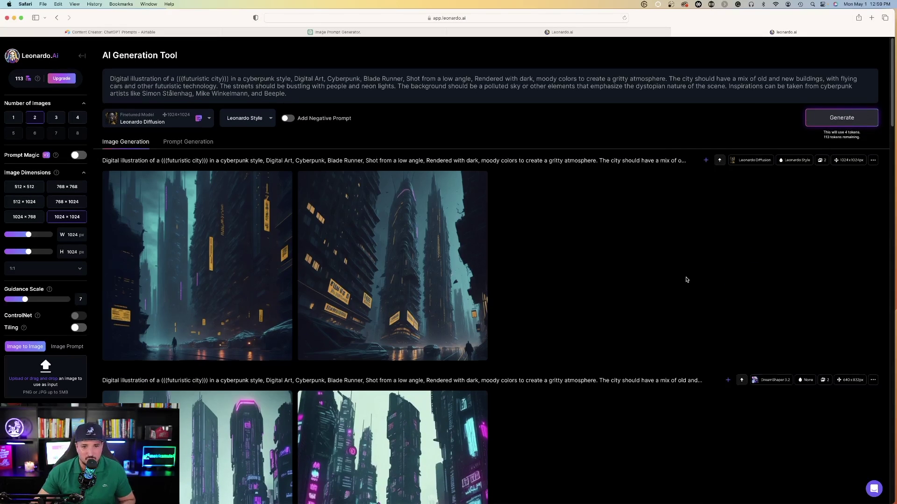
Glance at the ChatGPT chat, then scroll down the Leonardo.Ai feed of cyberpunk city images
mouse_move(342, 207)
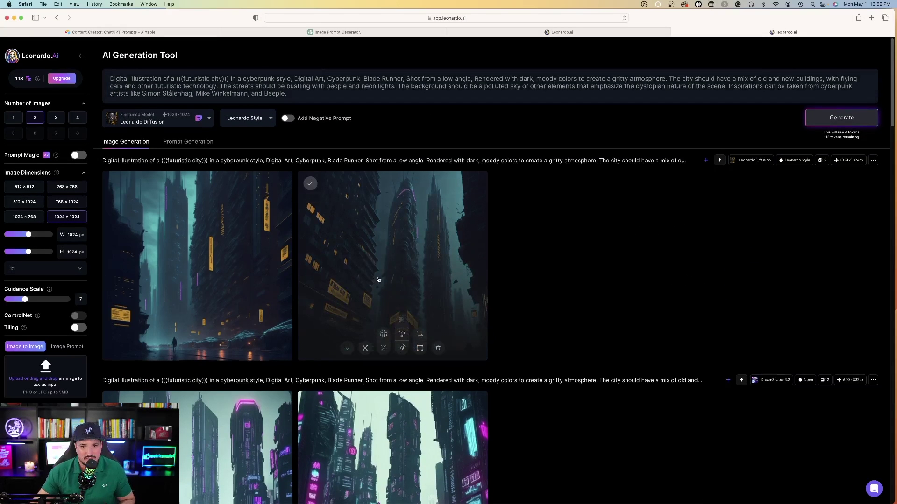
click(340, 32)
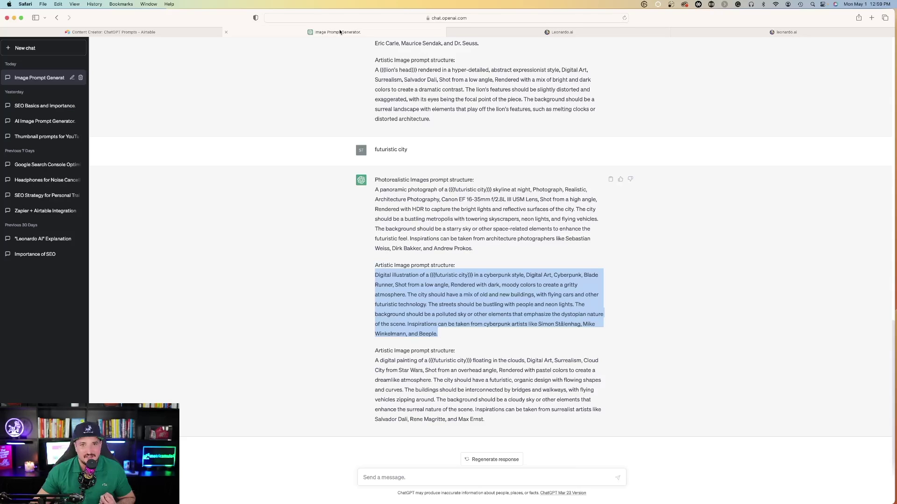
click(786, 32)
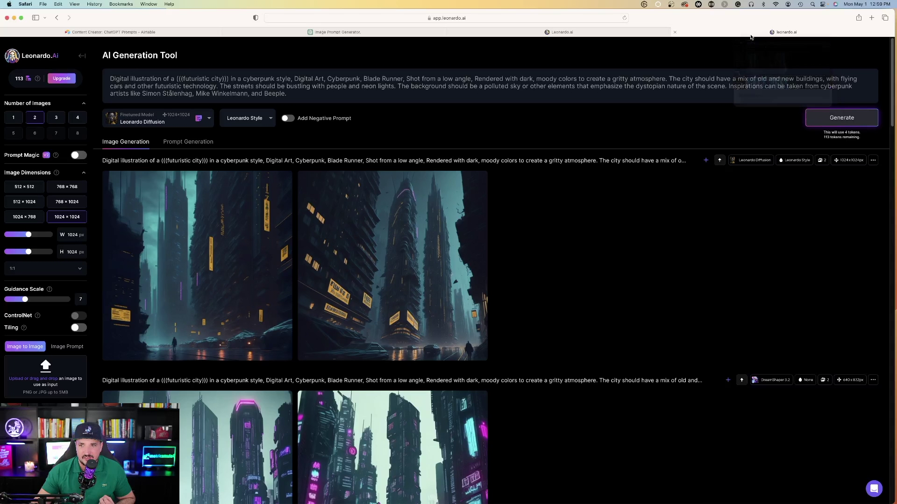
mouse_move(184, 192)
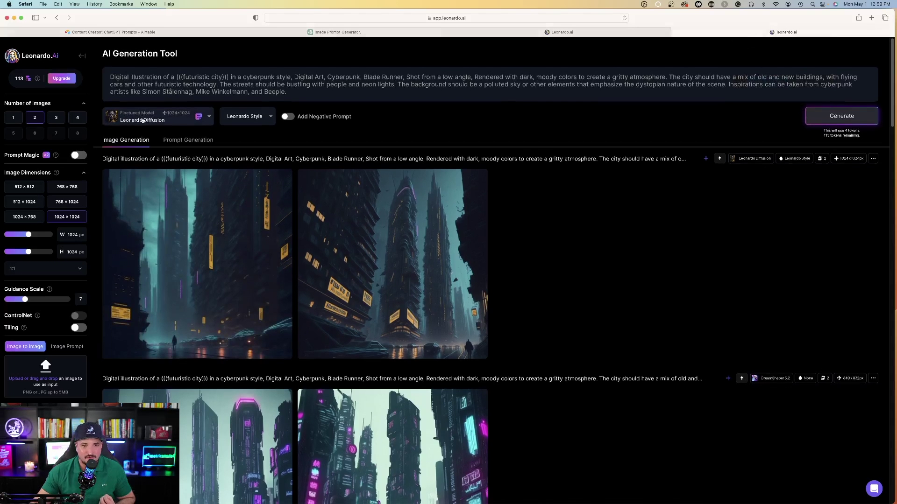
scroll(245, 230, down, 1)
scroll(244, 229, down, 1)
mouse_move(392, 273)
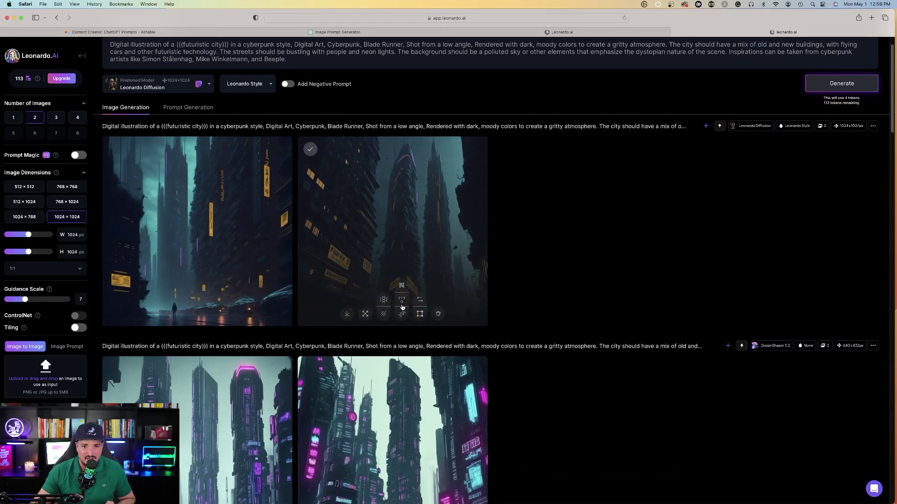
scroll(374, 304, down, 3)
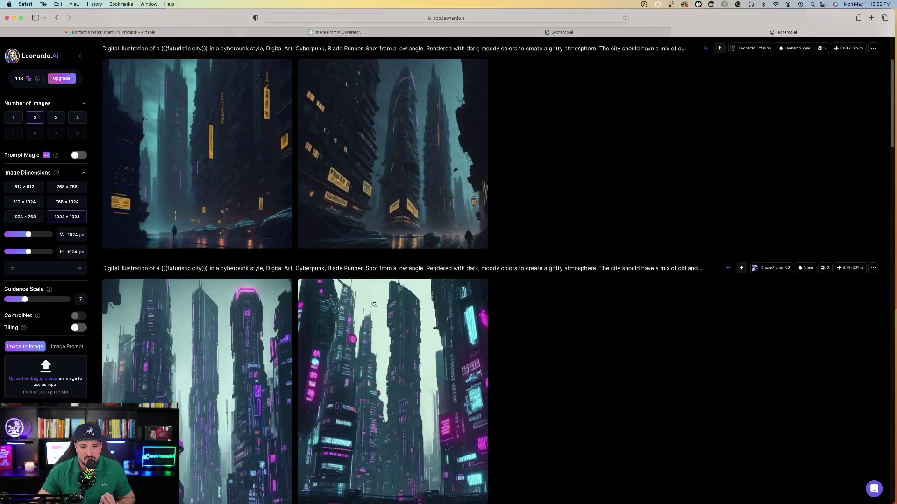
scroll(375, 305, down, 20)
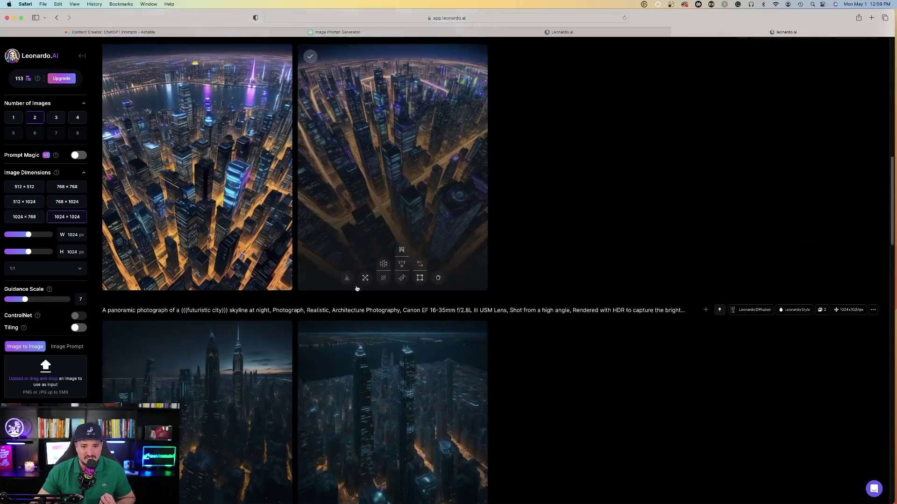
scroll(356, 289, down, 20)
Ask ChatGPT for 'lion logo' prompts and copy the minimalist lion logo prompt
key(super+2)
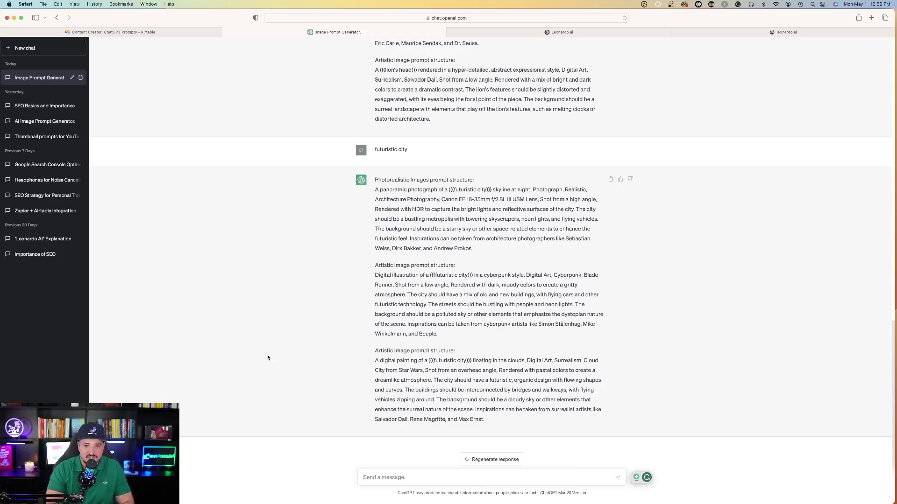
text(lion logo)
key(Return)
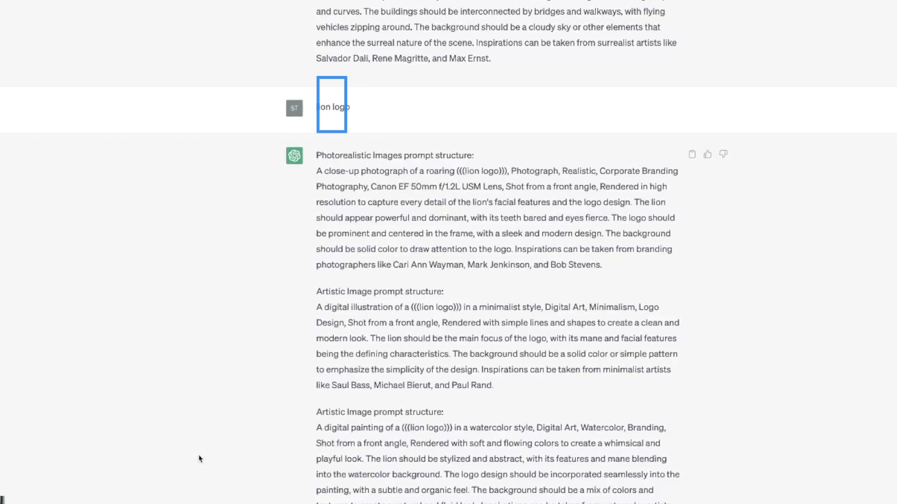
drag(317, 307, 521, 386)
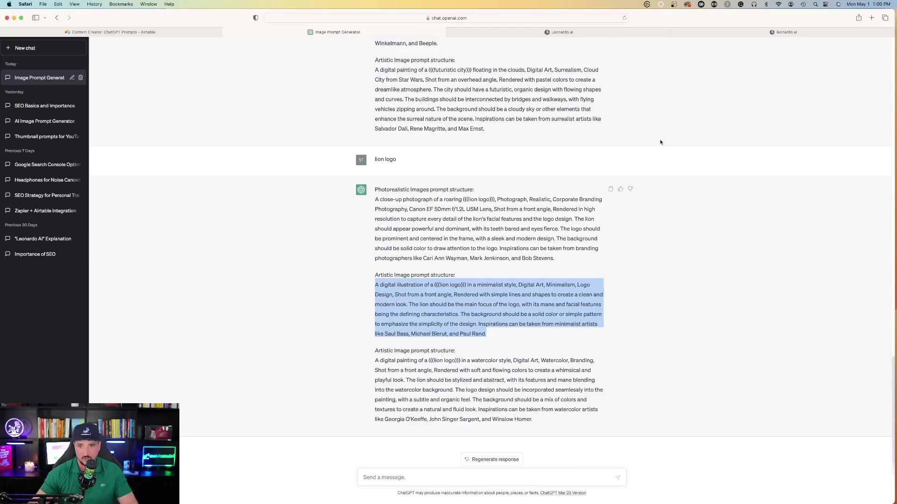
click(771, 32)
Replace the city prompt with the minimalist lion logo prompt and generate images
click(241, 86)
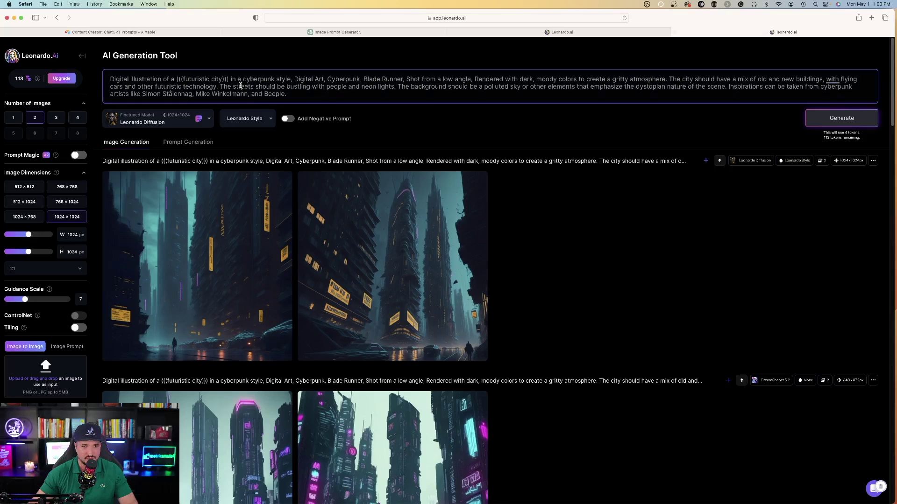
key(super+a)
key(super+v)
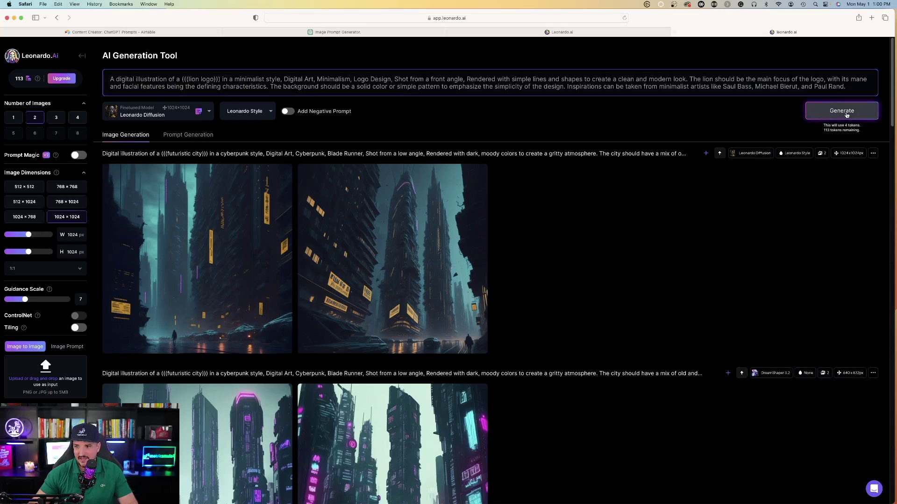
click(843, 117)
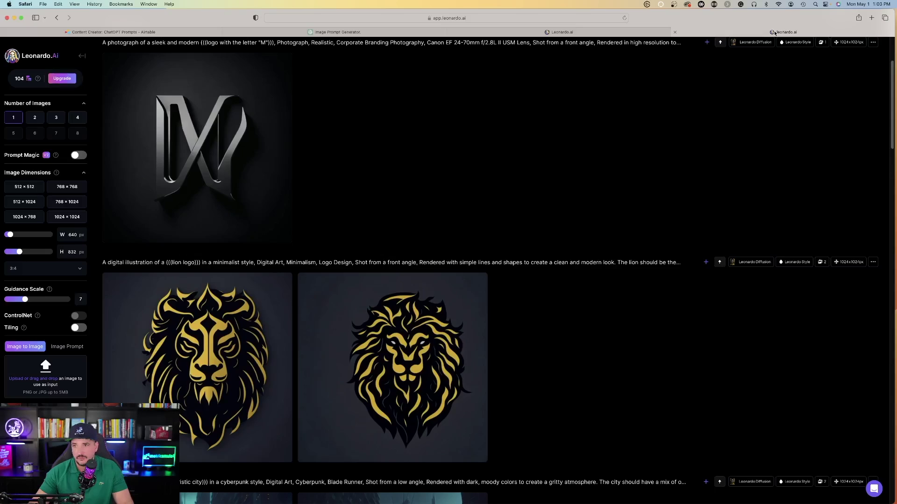
Generate the futuristic robot prompt with the Leonardo Diffusion model
scroll(224, 115, up, 5)
text(A photograph of a (((futuristic robot))), Photograph, Realistic, Science Fiction Photography, Canon EF 100mm f/2.8L Macro IS USM Lens, Shot from a low angle, Rendered in high resolution to capture every detail of the robot's metallic structure and mechanical features. The robot should have a futuristic design, with sleek lines and intricate details. The background should be a solid color or simple pattern to draw attention to the robot. Inspirations can be taken from science fiction photographers like Annie Leibovitz, Nadav Kander, and Tim Tadder.)
click(159, 118)
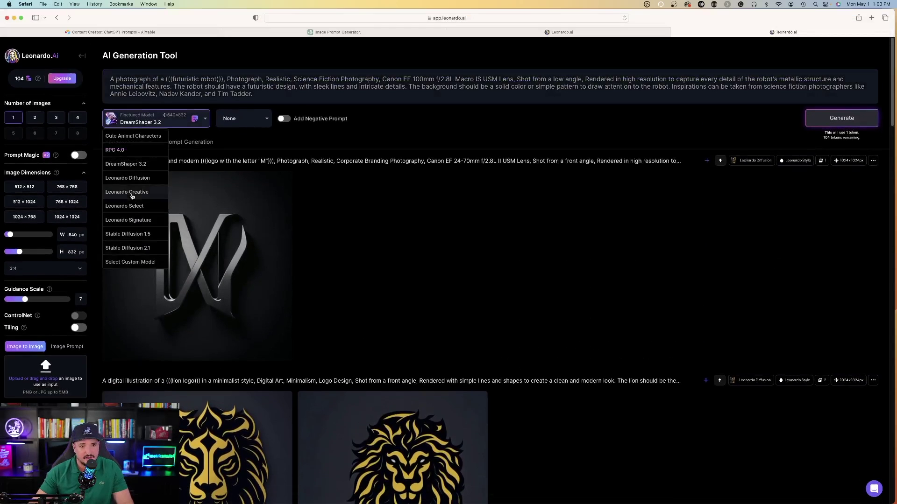
click(135, 176)
click(841, 118)
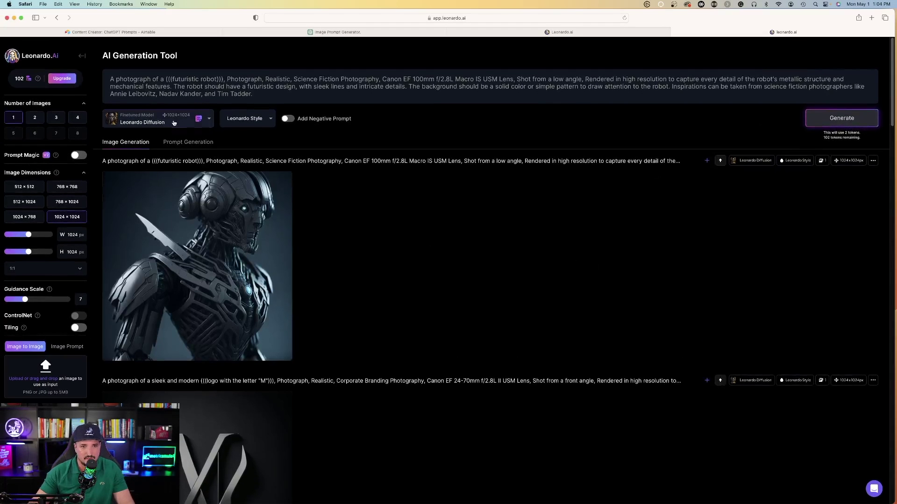
click(174, 123)
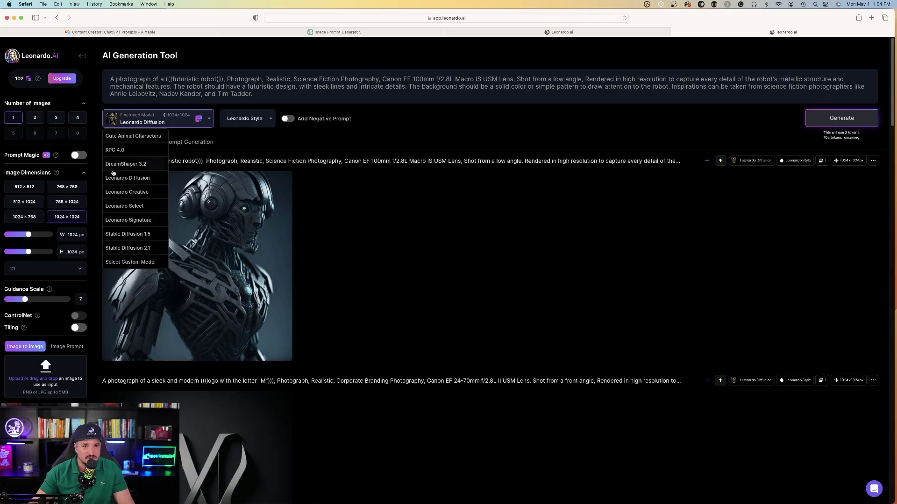
Regenerate the futuristic robot with RPG 4.0 and compare it against the Leonardo Diffusion image
click(120, 150)
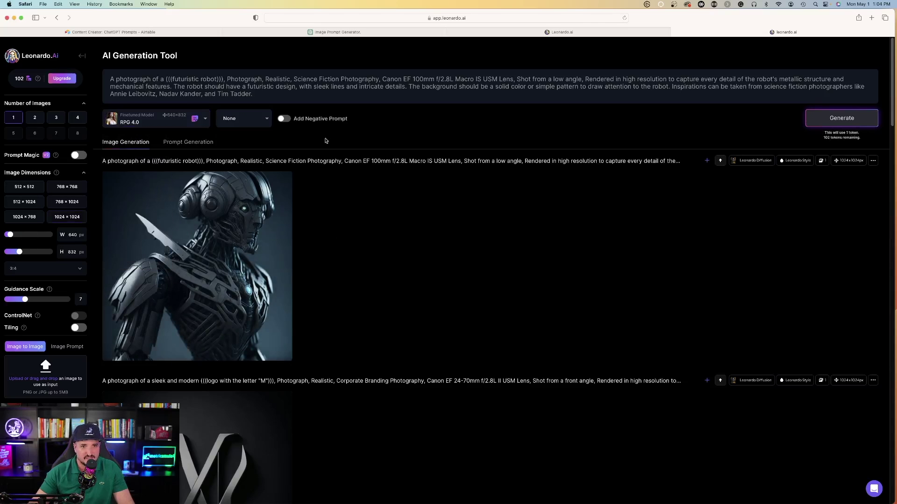
click(853, 122)
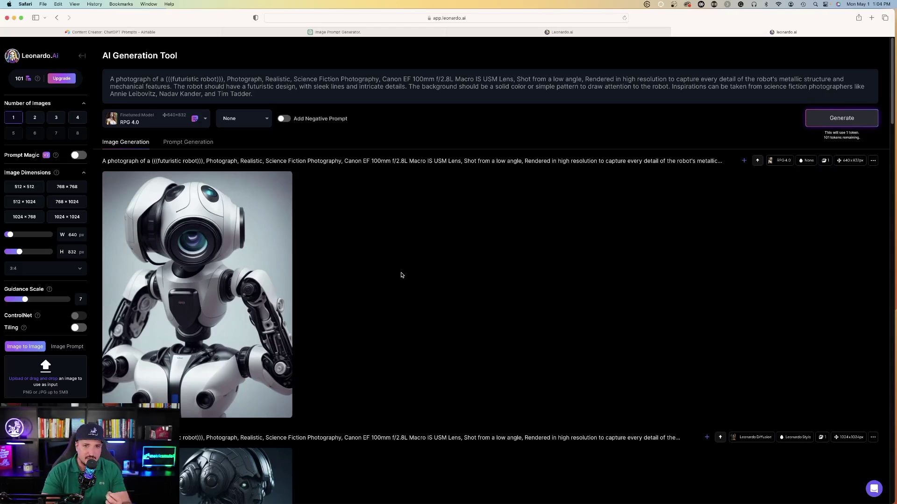
scroll(467, 280, down, 2)
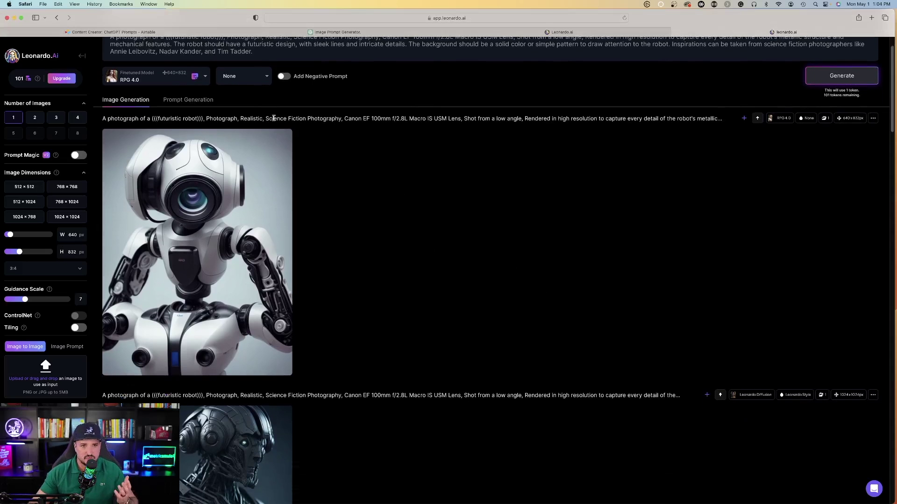
scroll(411, 245, down, 6)
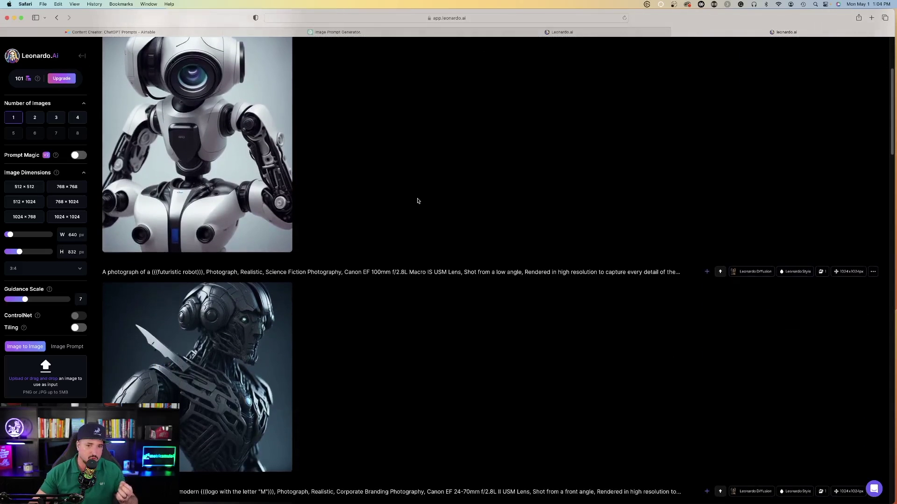
scroll(419, 212, up, 1)
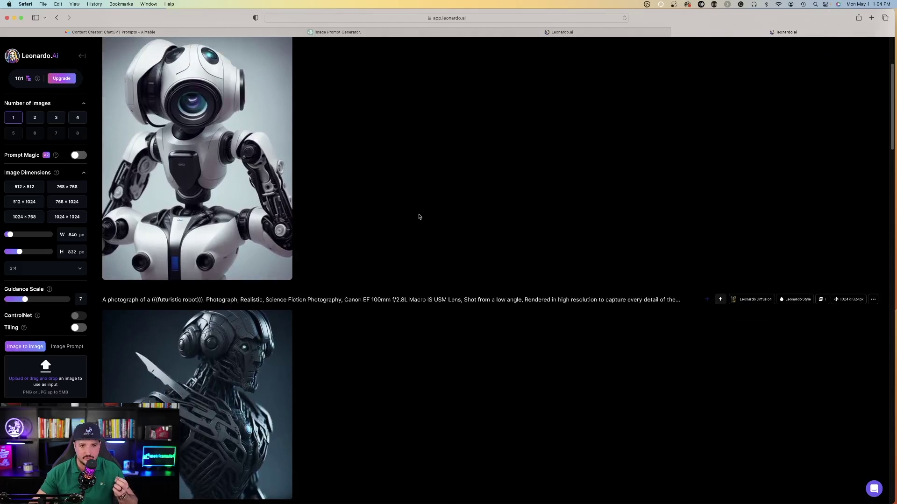